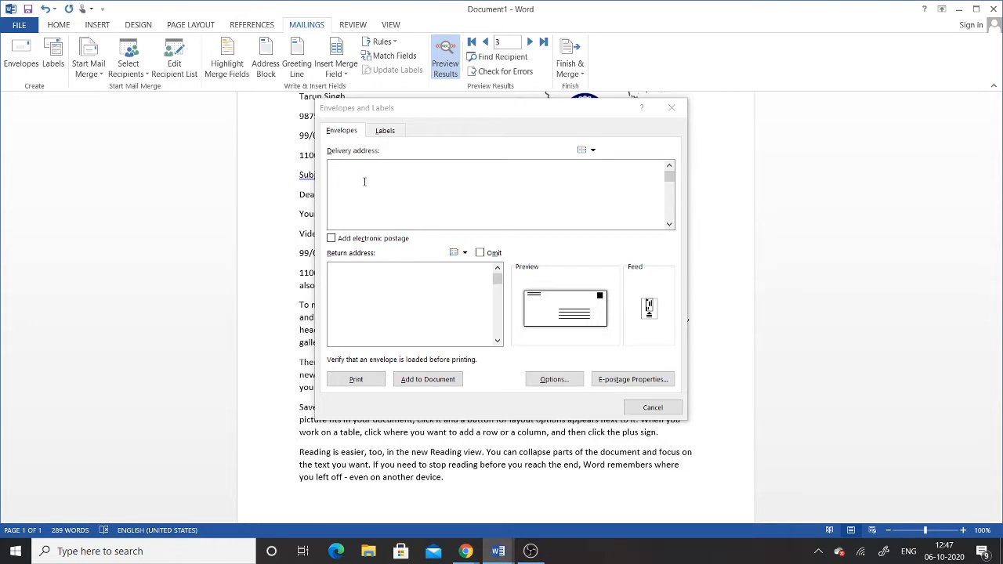
# Switch to the Labels tab and put the cursor in its empty Address box
pyautogui.click(376, 133)
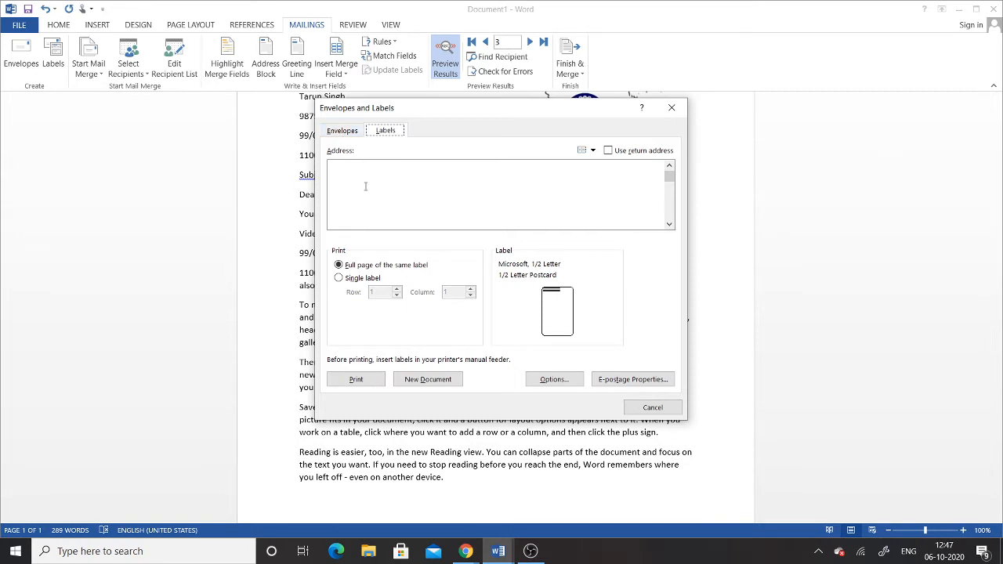
pyautogui.click(366, 186)
# On the Envelopes tab, enter the return address ESTC C.P. NEW DELHI
pyautogui.click(337, 135)
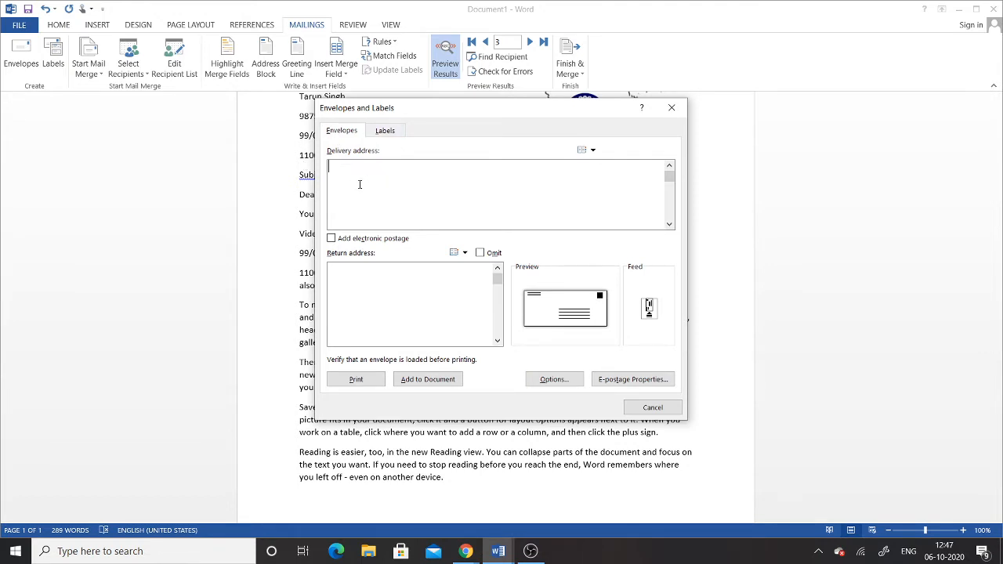
pyautogui.write('Estc')
pyautogui.press('BackSpace')
pyautogui.press('BackSpace')
pyautogui.press('BackSpace')
pyautogui.press('BackSpace')
pyautogui.click(374, 286)
pyautogui.write('ESTC c.P.')
pyautogui.press('BackSpace')
pyautogui.press('BackSpace')
pyautogui.press('BackSpace')
pyautogui.press('BackSpace')
pyautogui.write('C.P.')
pyautogui.write(' NEW DELH')
pyautogui.write('I')
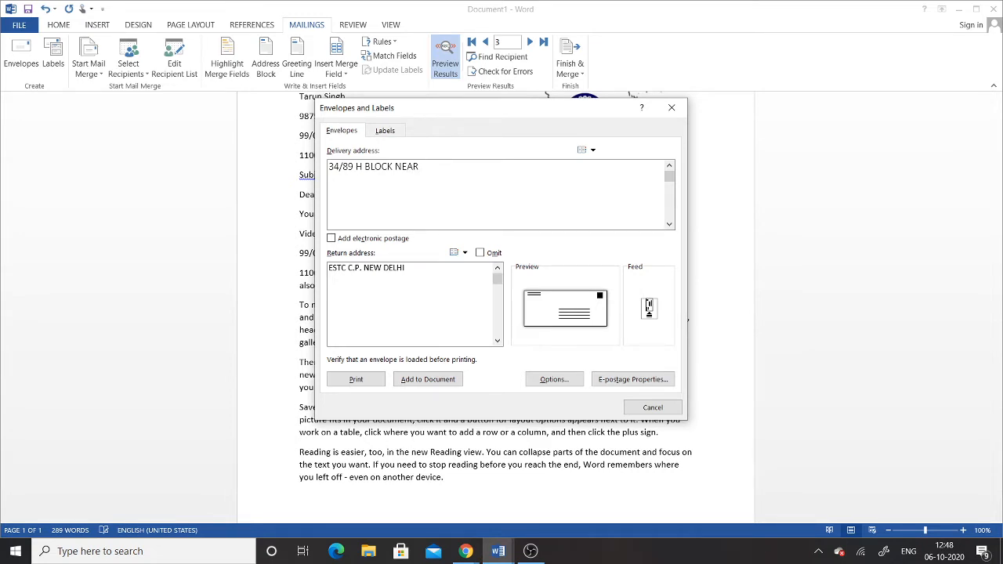
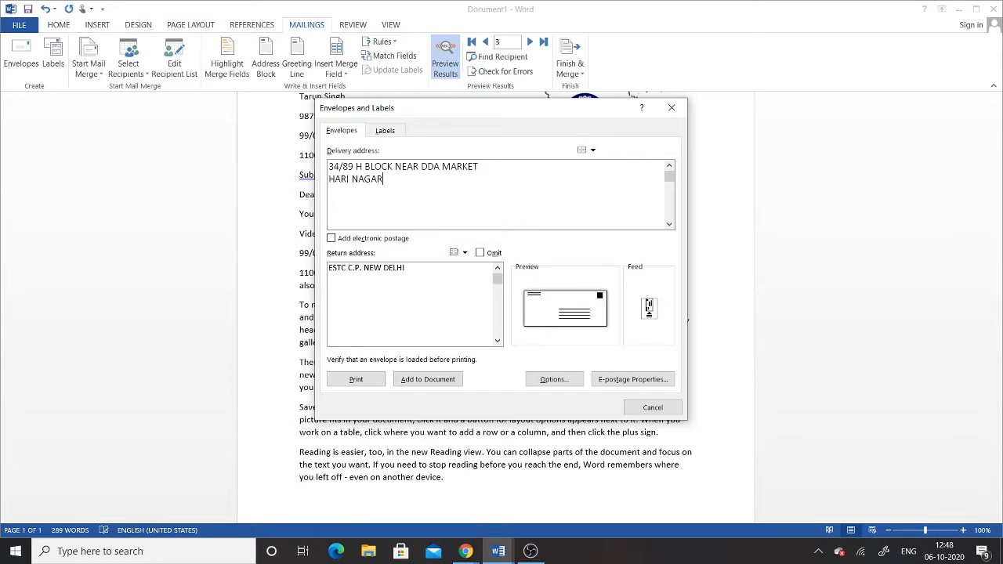
# In Envelope Options, make the delivery address font bold dark green
pyautogui.click(571, 382)
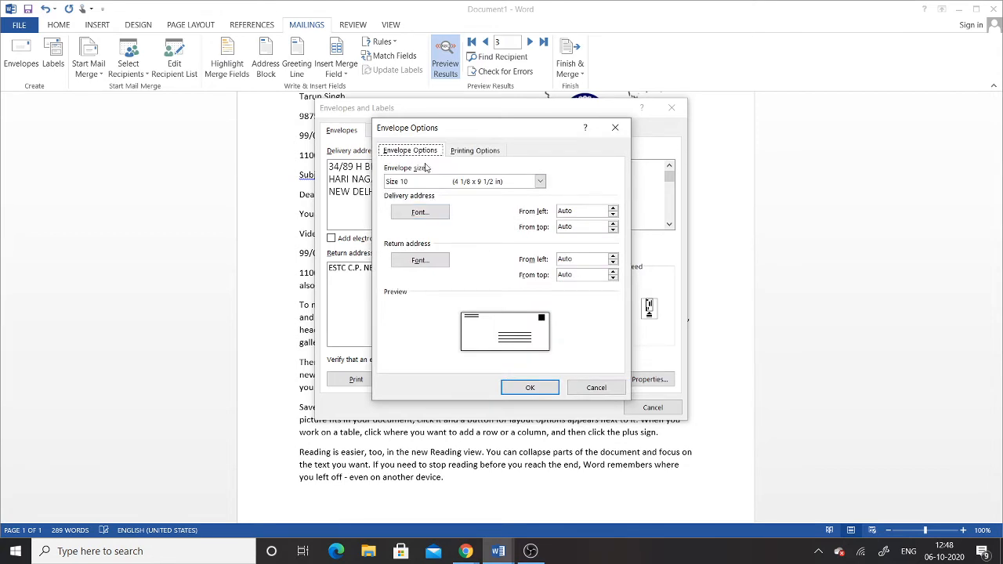
pyautogui.click(418, 213)
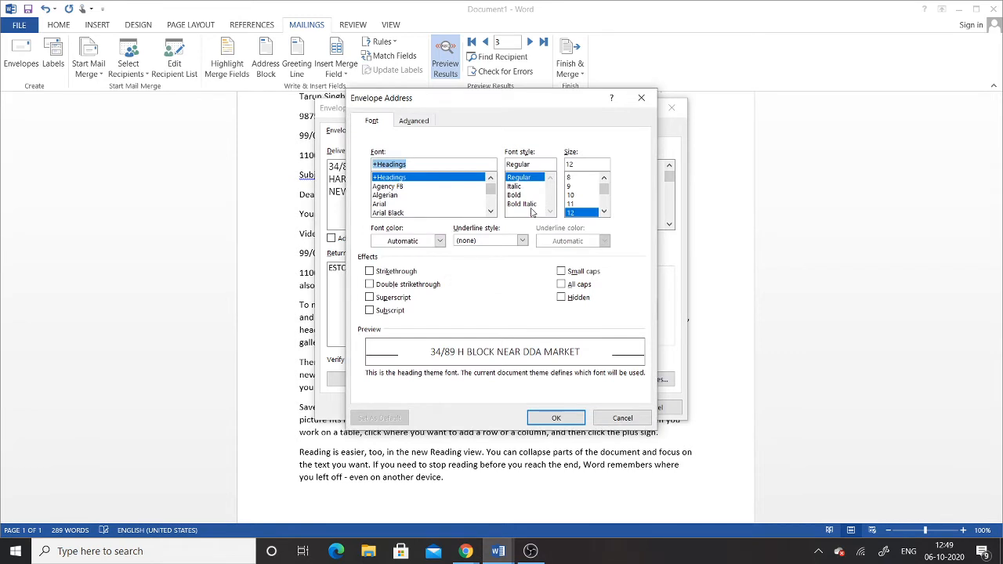
pyautogui.click(440, 241)
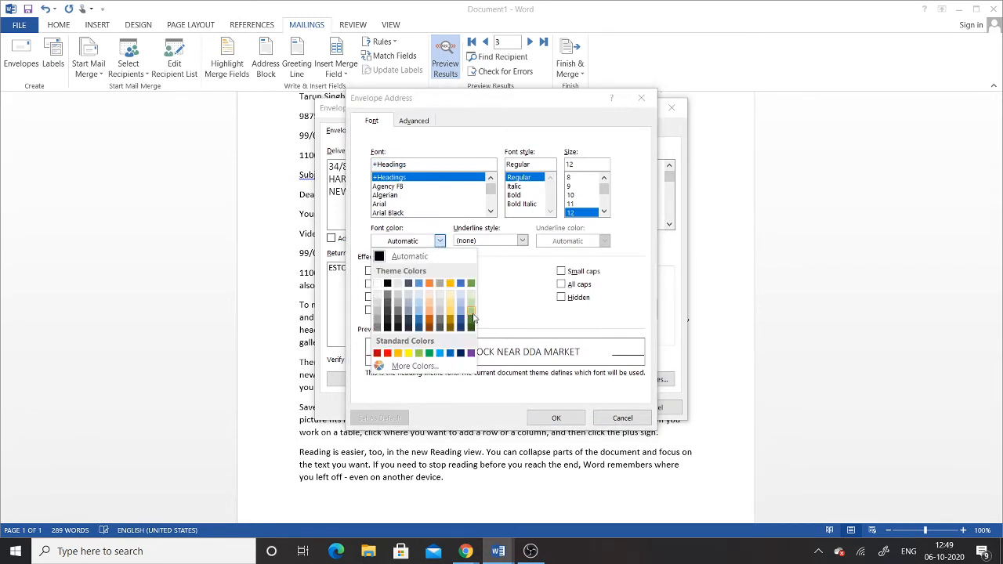
pyautogui.click(471, 318)
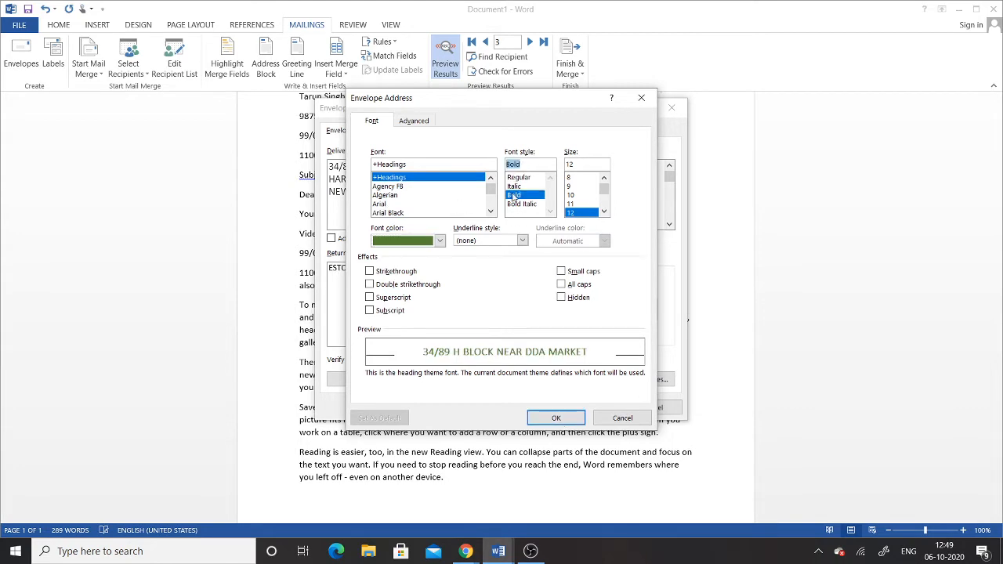
pyautogui.click(558, 420)
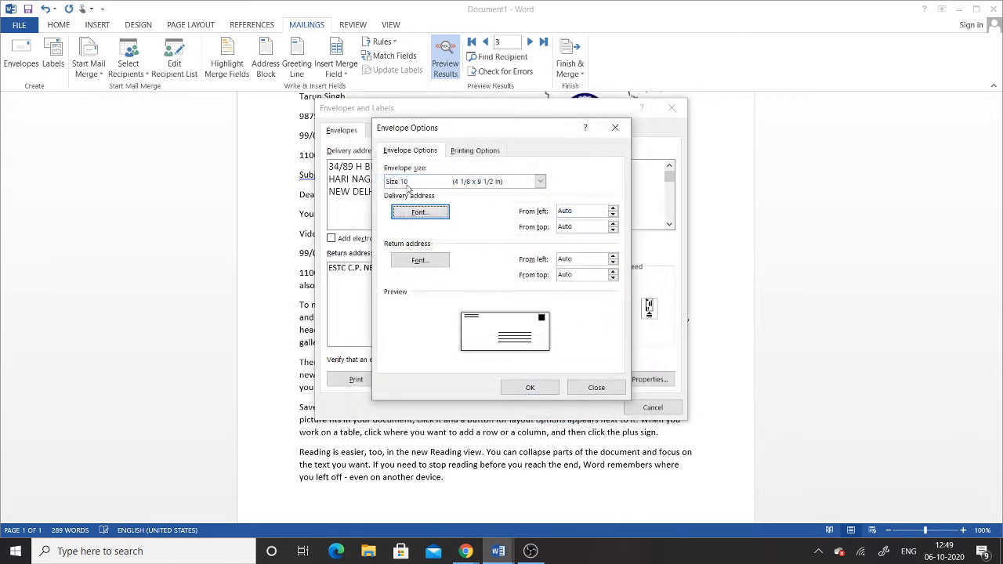
# Make the return address bold red, then open the e-postage add-ins page
pyautogui.click(416, 263)
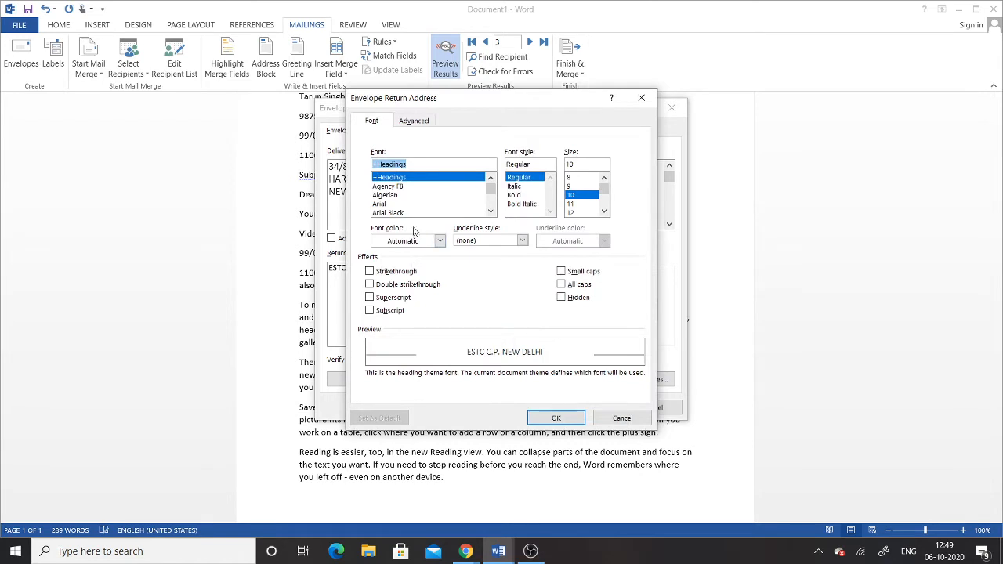
pyautogui.click(415, 241)
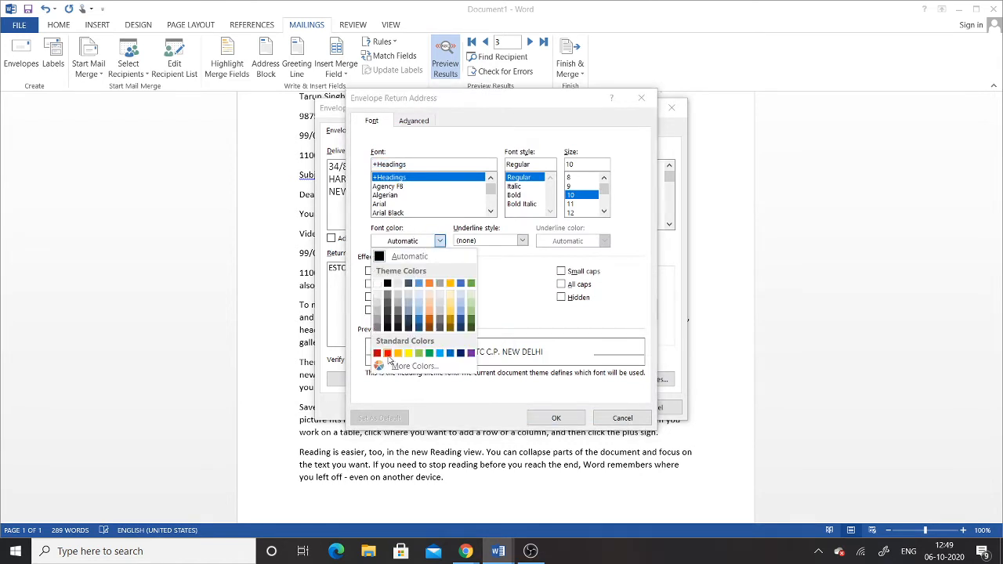
pyautogui.click(387, 353)
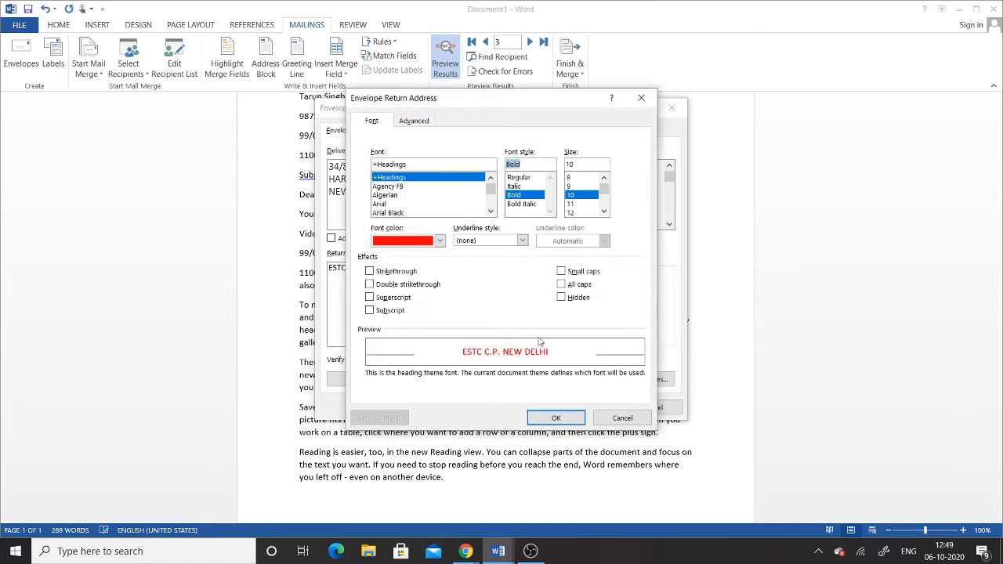
pyautogui.click(556, 418)
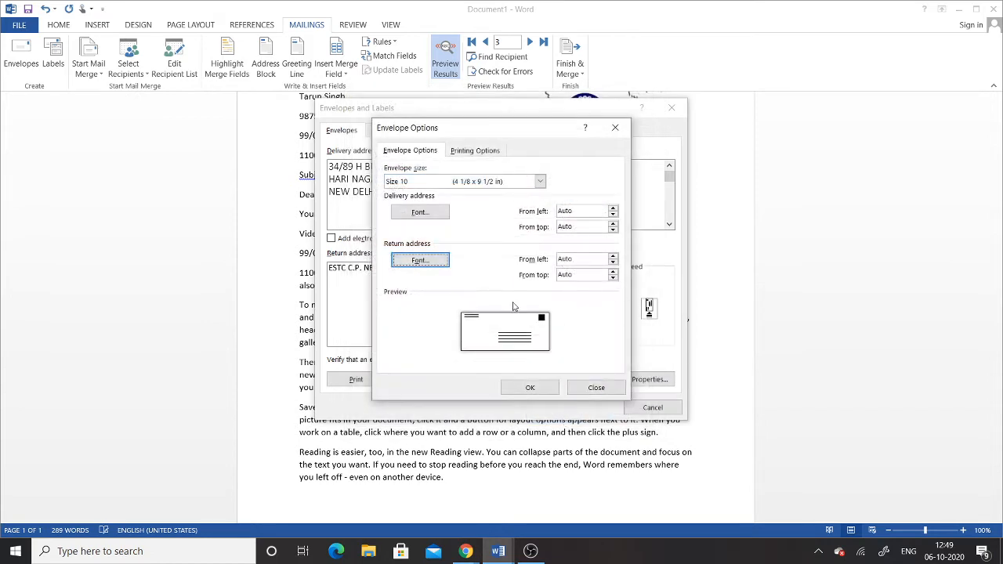
pyautogui.click(529, 387)
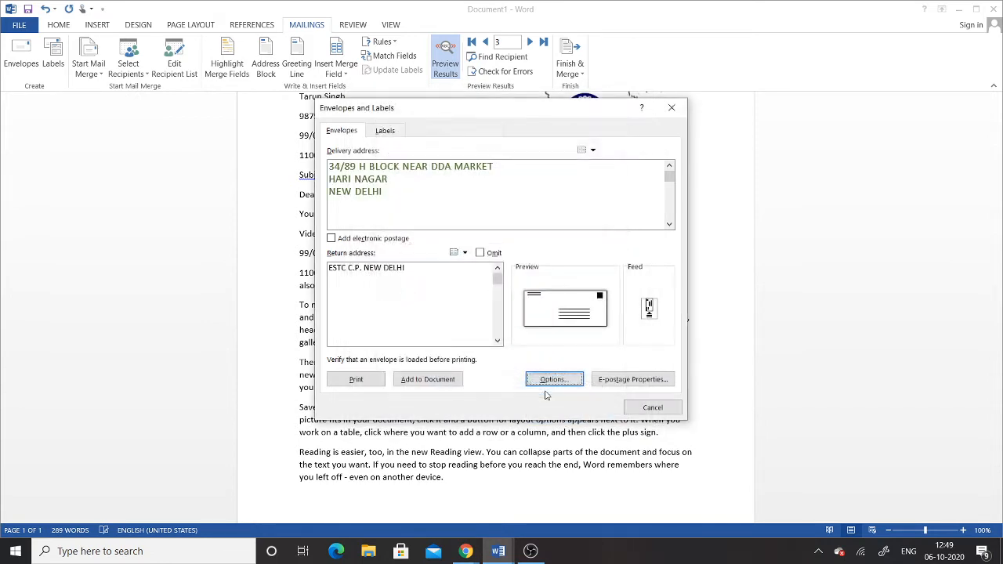
pyautogui.click(622, 382)
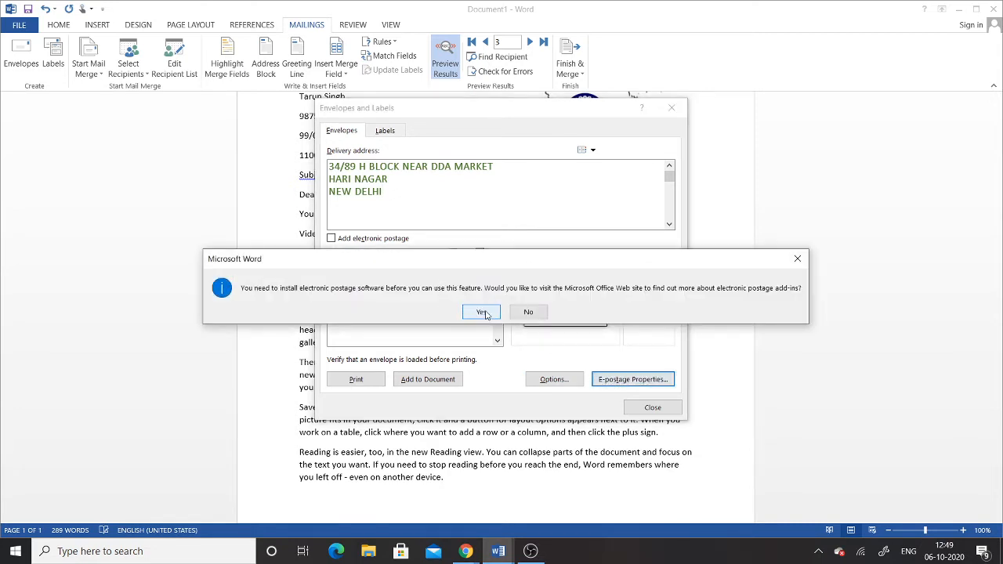
pyautogui.click(486, 311)
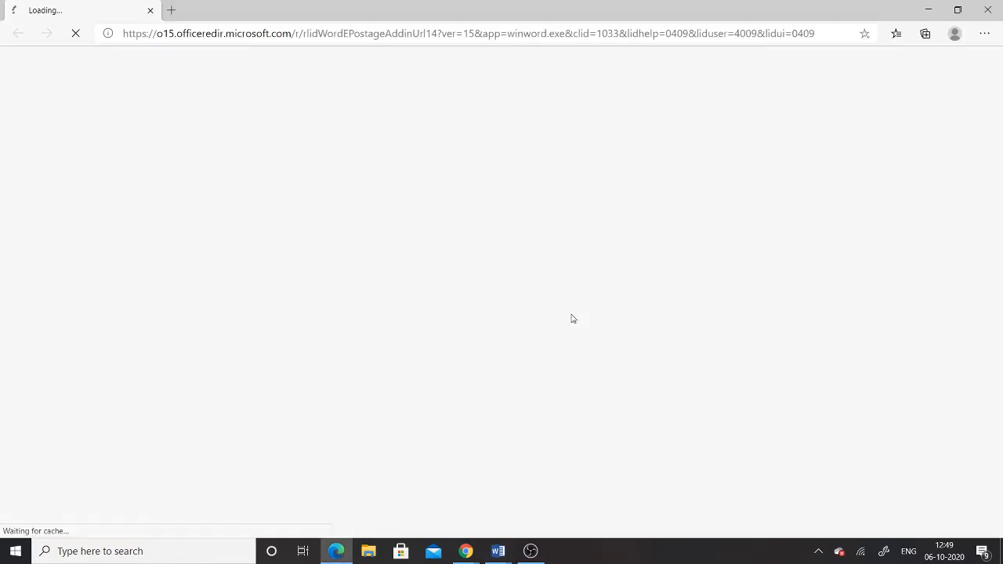
# Close the Edge tab showing Microsoft's e-postage support page
pyautogui.click(150, 10)
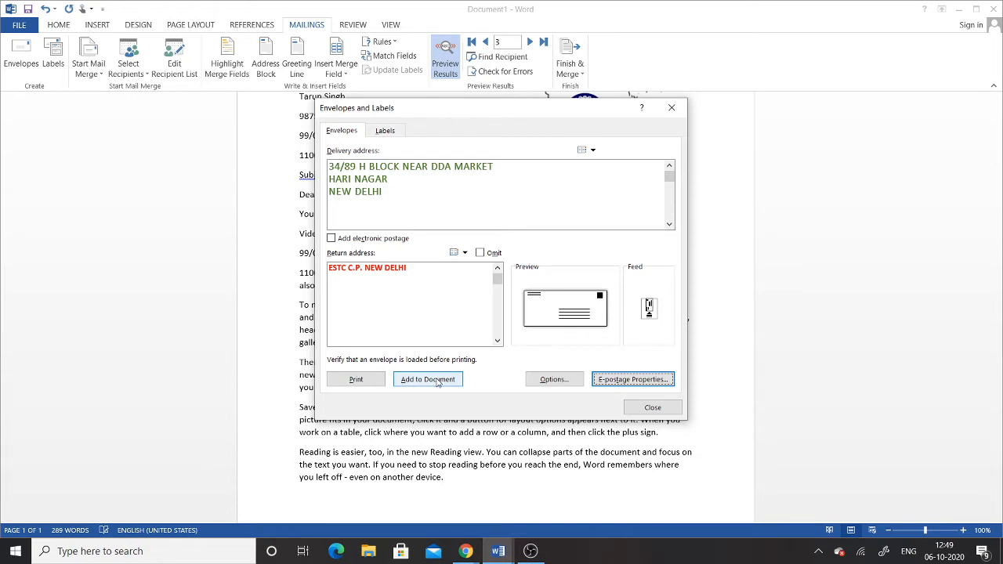
pyautogui.click(554, 379)
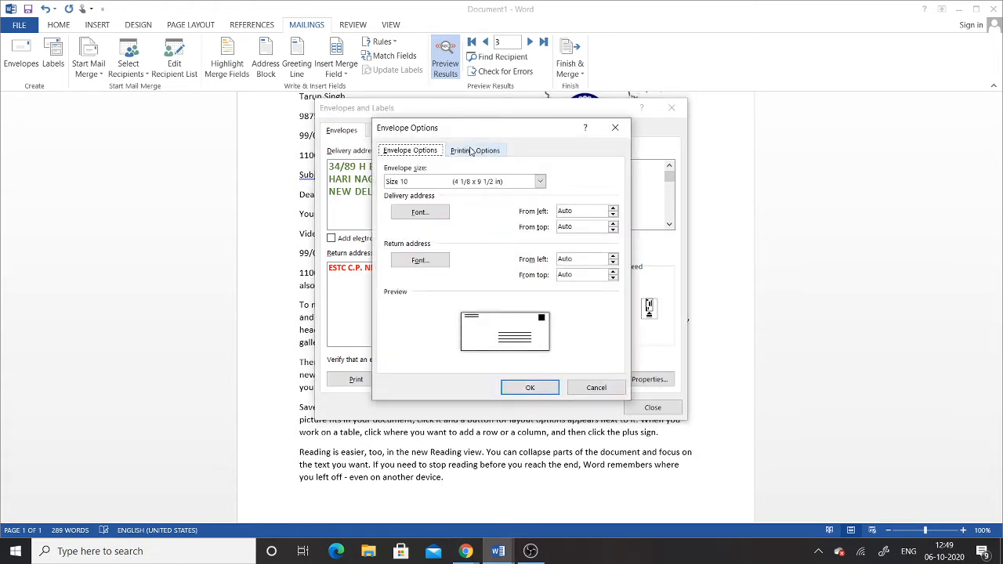
pyautogui.click(507, 181)
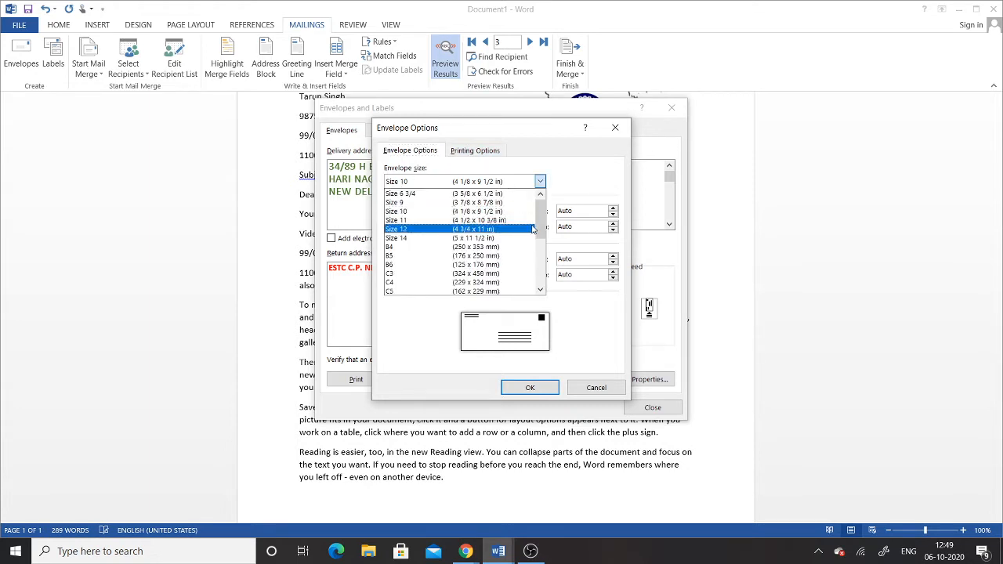
pyautogui.scroll(-1, 546, 222)
pyautogui.scroll(-4, 547, 222)
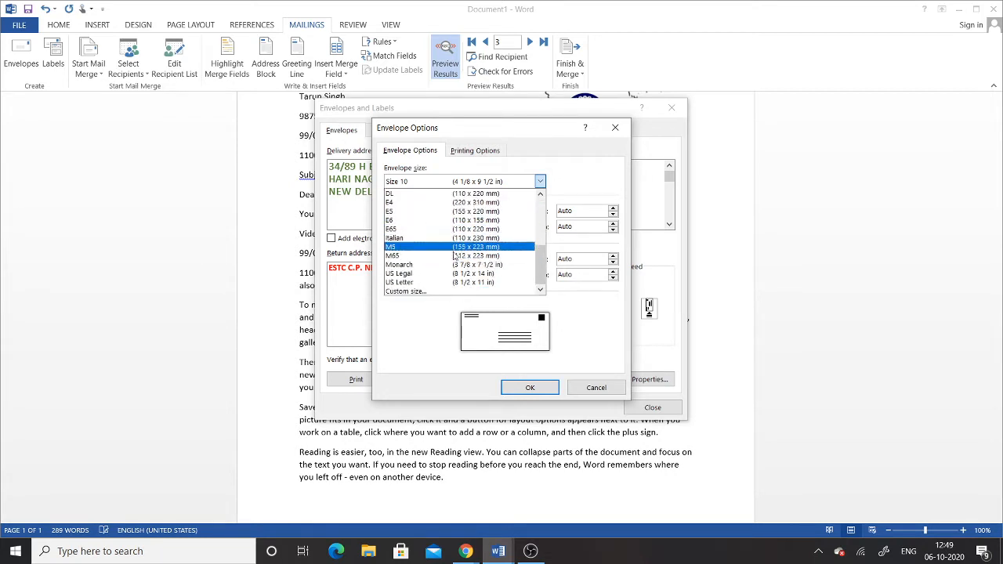
pyautogui.scroll(5, 532, 205)
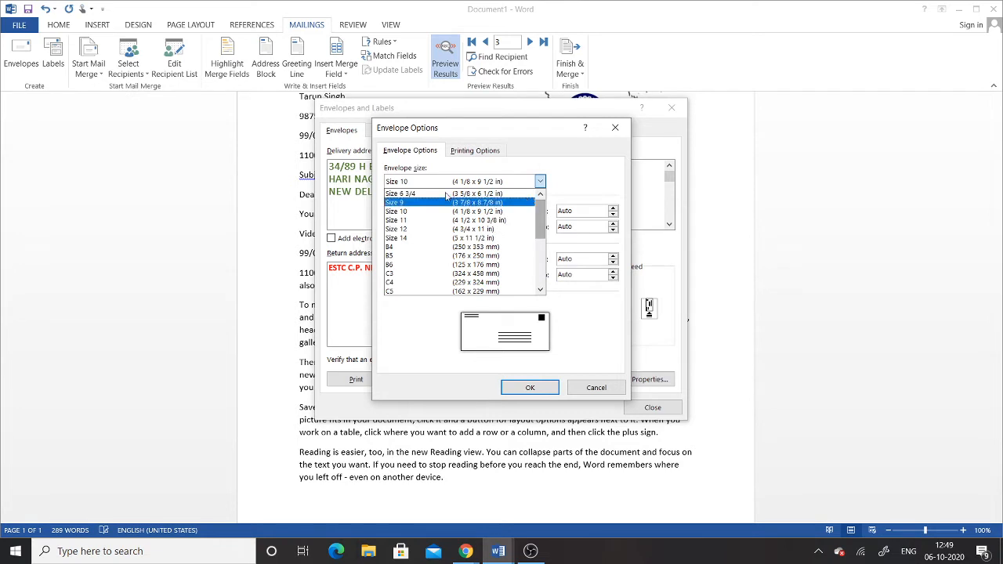
pyautogui.click(398, 211)
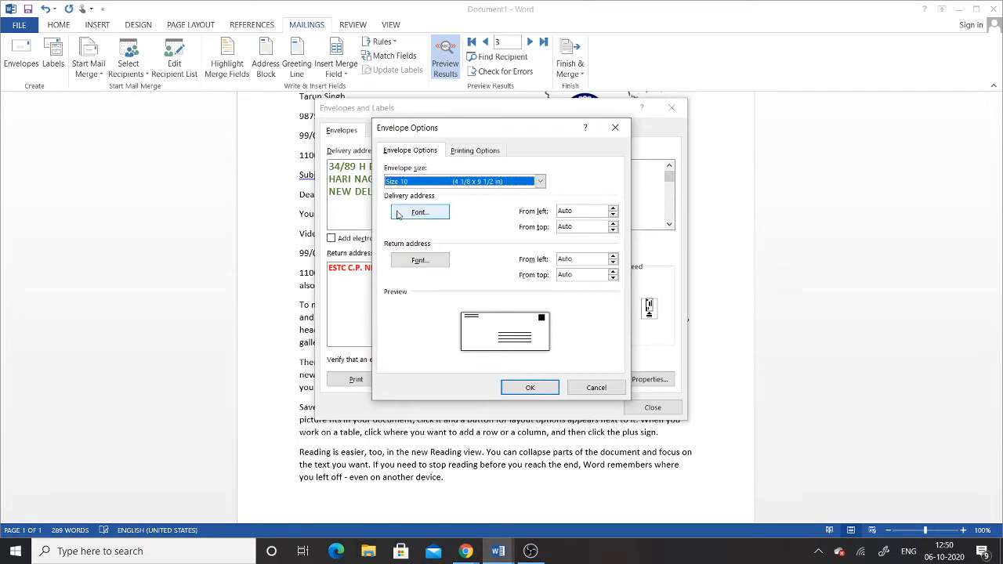
pyautogui.click(523, 386)
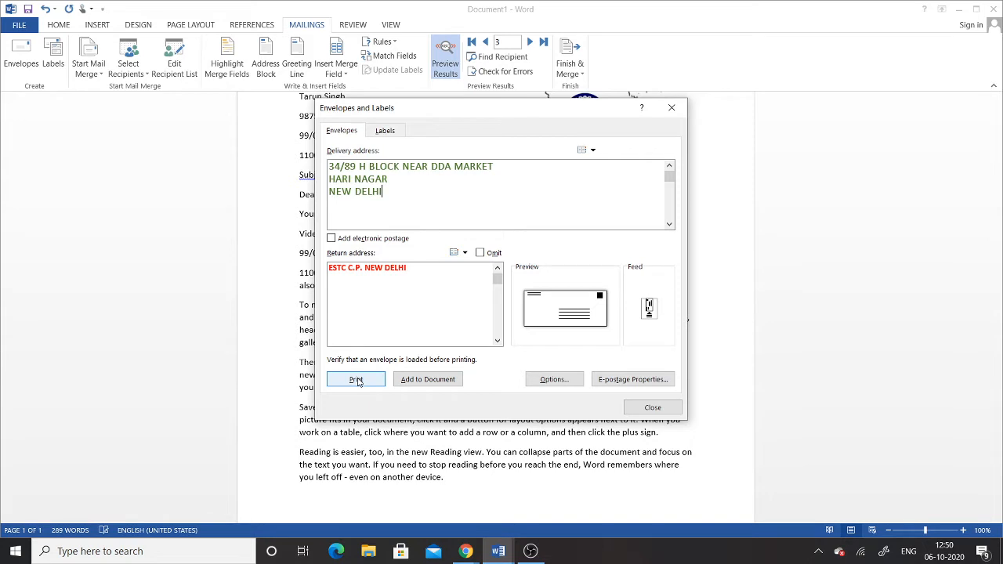
# Add the envelope to the document as page 1, saving the return address as default
pyautogui.click(448, 381)
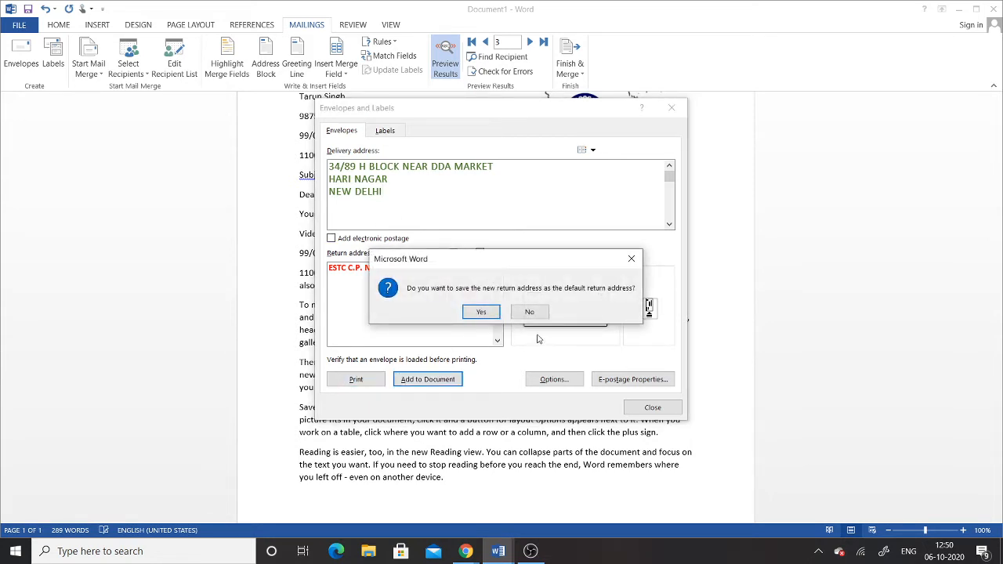
pyautogui.click(481, 312)
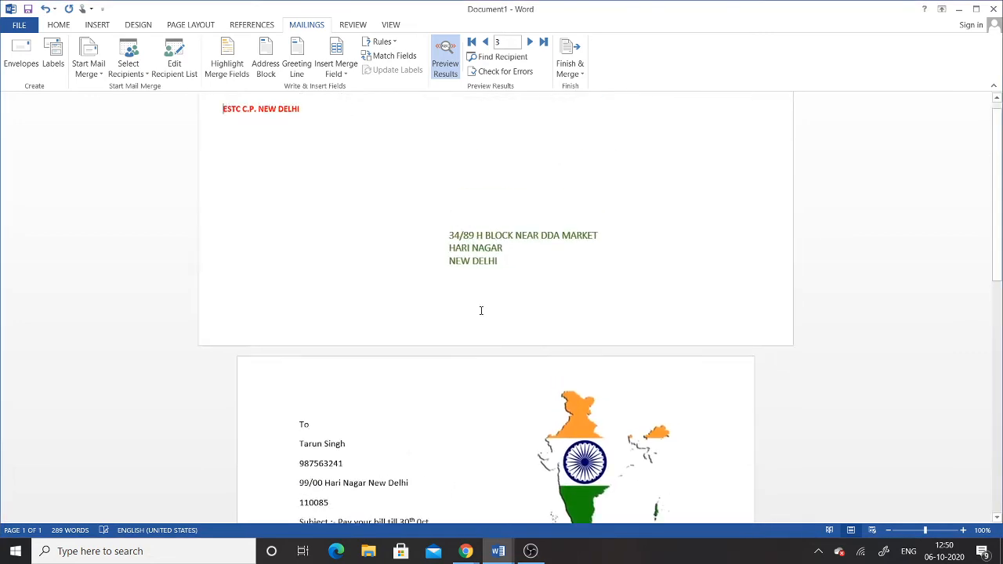
pyautogui.scroll(-6, 457, 419)
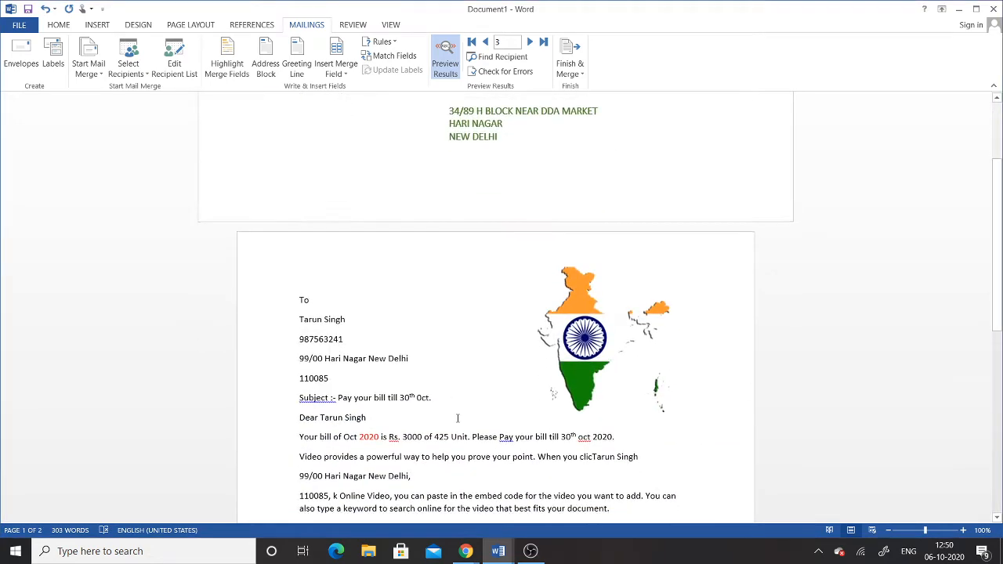
pyautogui.scroll(5, 457, 418)
pyautogui.scroll(2, 458, 418)
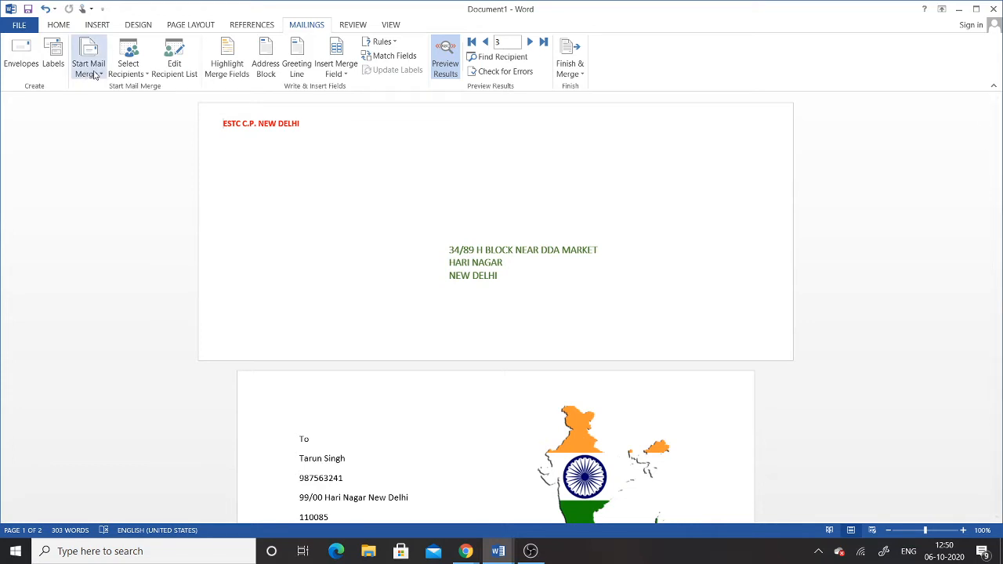
# Select the letter's recipient lines, then list the Start Mail Merge document types
pyautogui.moveTo(296, 438); pyautogui.dragTo(345, 481)
pyautogui.tripleClick(367, 497)
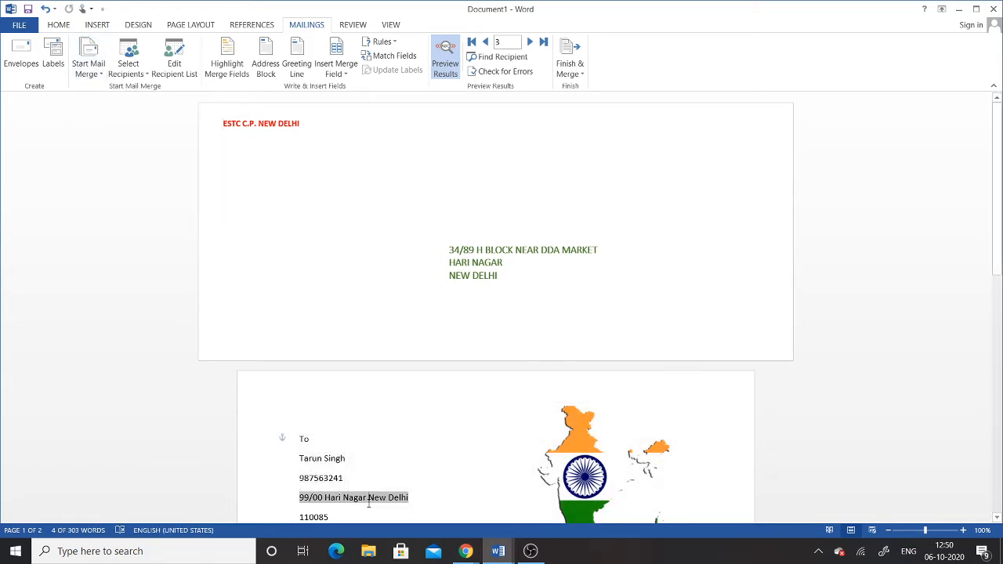
pyautogui.click(351, 477)
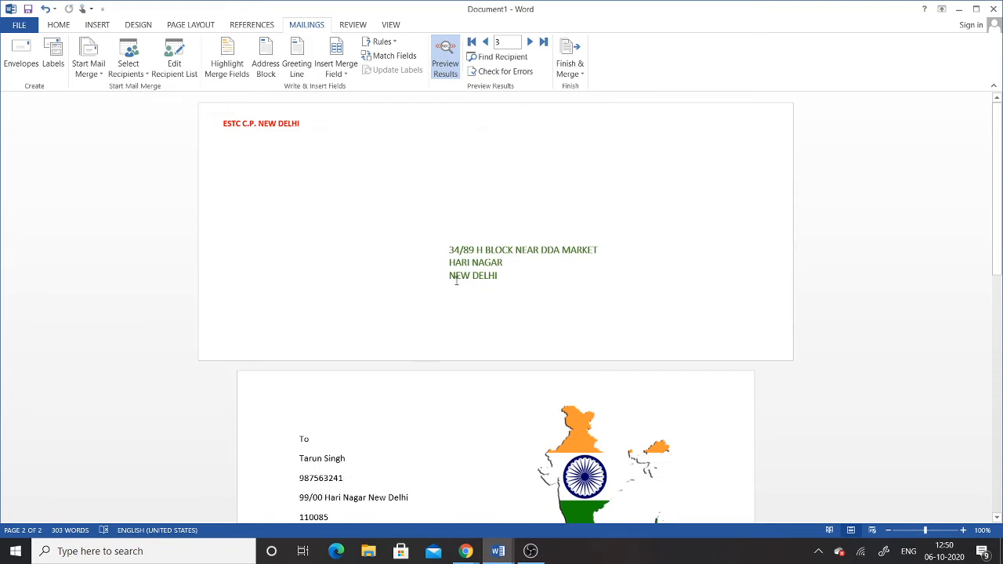
pyautogui.click(99, 75)
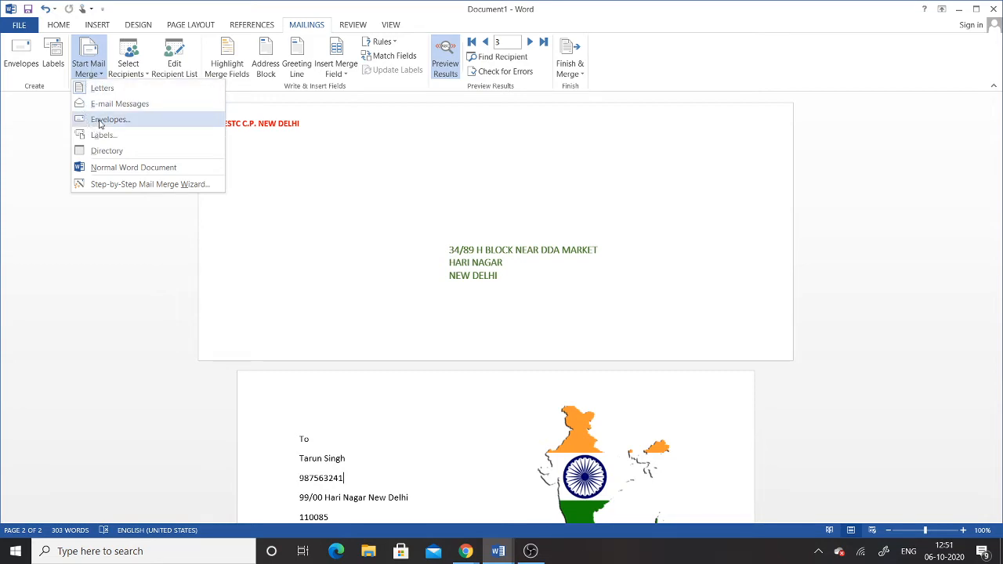
# Convert the document to an Envelopes mail merge, accepting the size and replacement warning
pyautogui.click(100, 122)
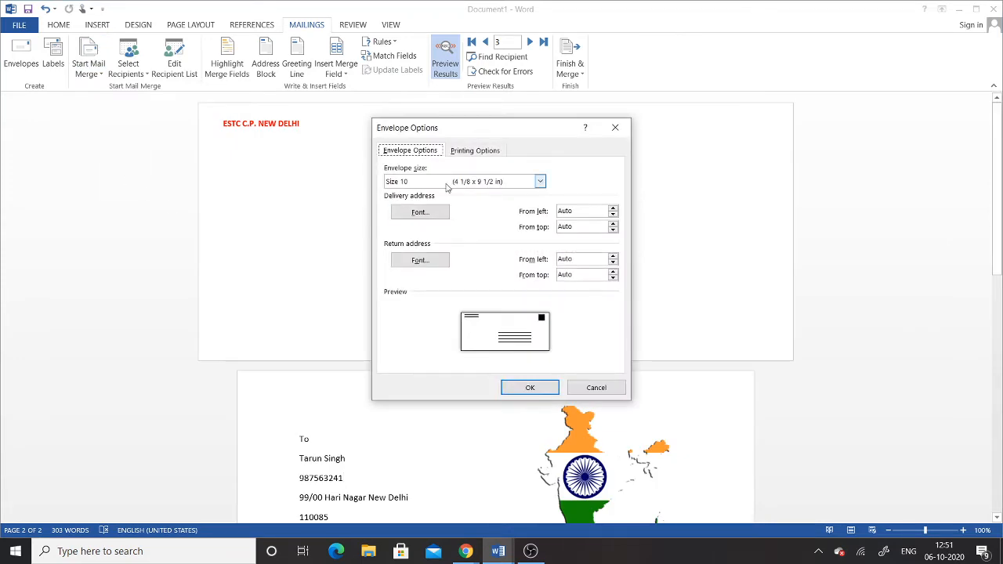
pyautogui.click(527, 387)
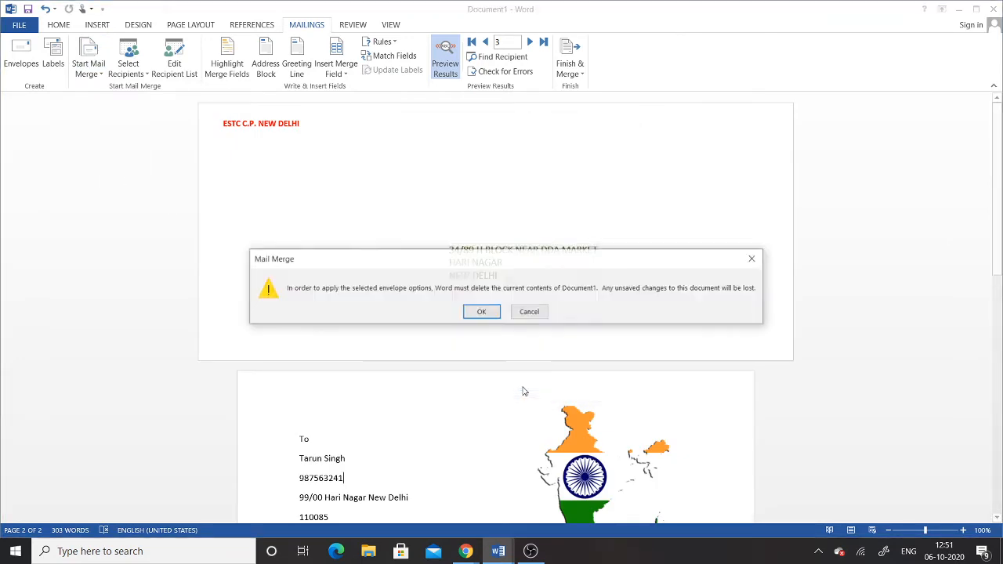
pyautogui.click(481, 313)
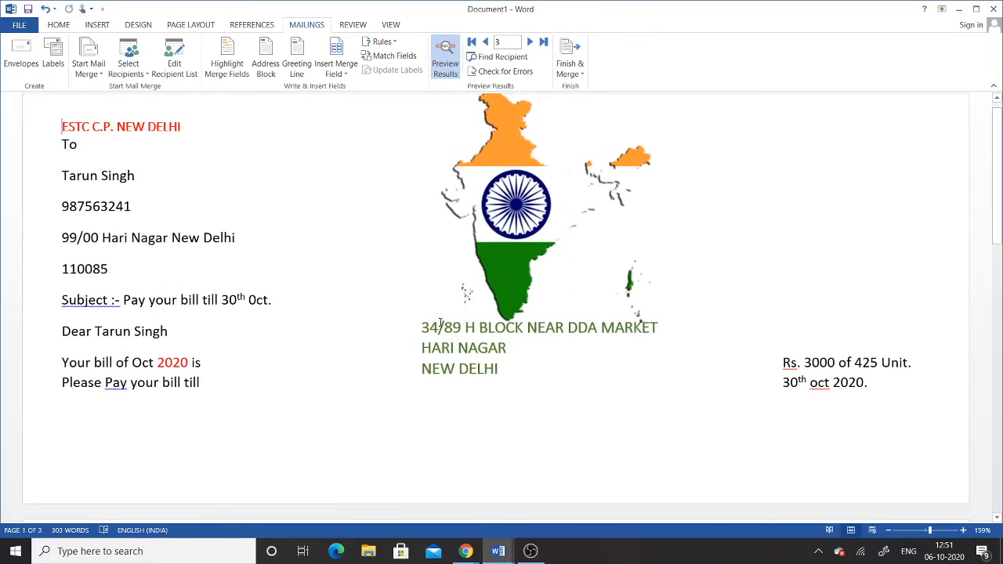
pyautogui.scroll(-1, 440, 323)
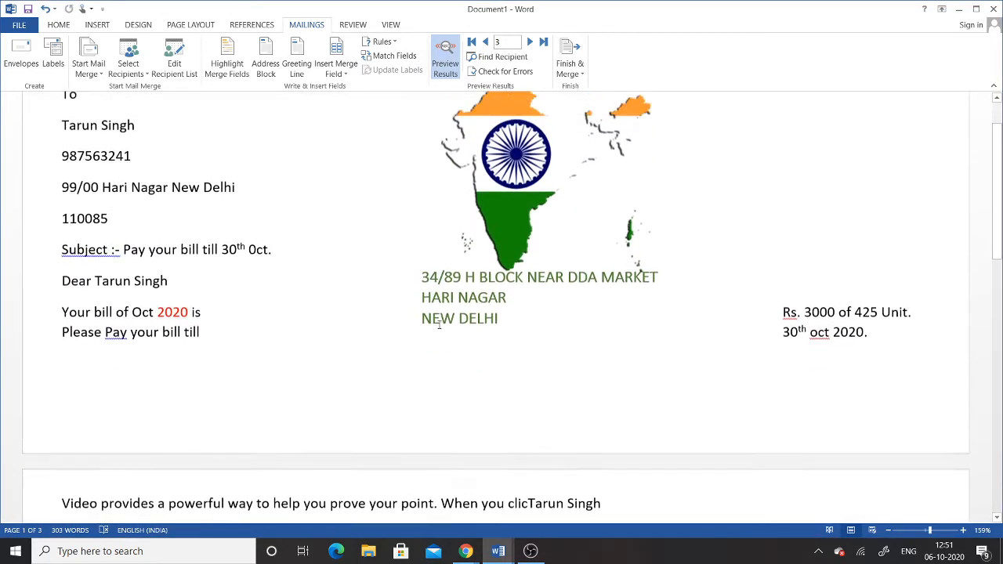
pyautogui.scroll(1, 441, 323)
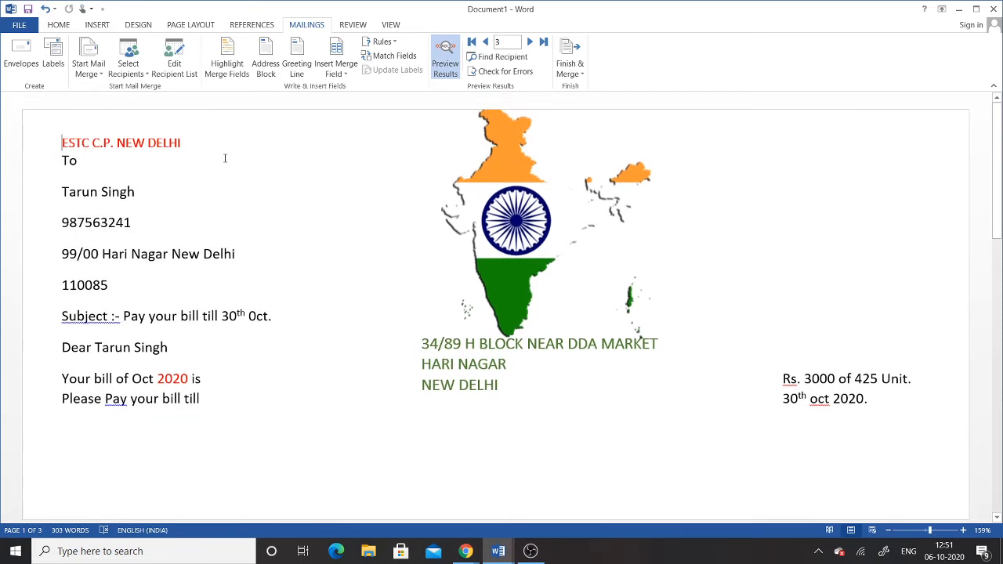
# Check the recipient list choices, then reopen Envelope Options and close it unchanged
pyautogui.click(141, 79)
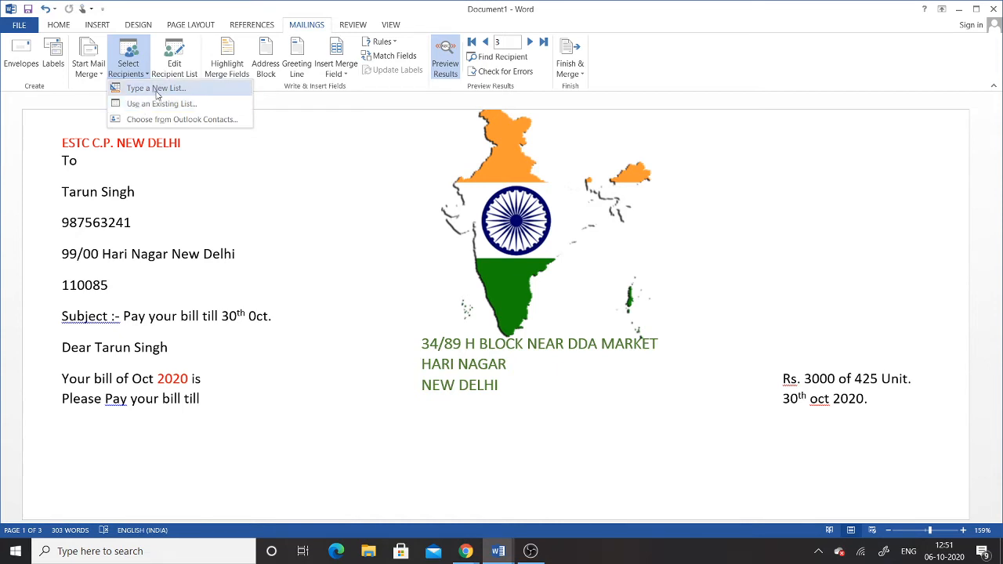
pyautogui.click(351, 278)
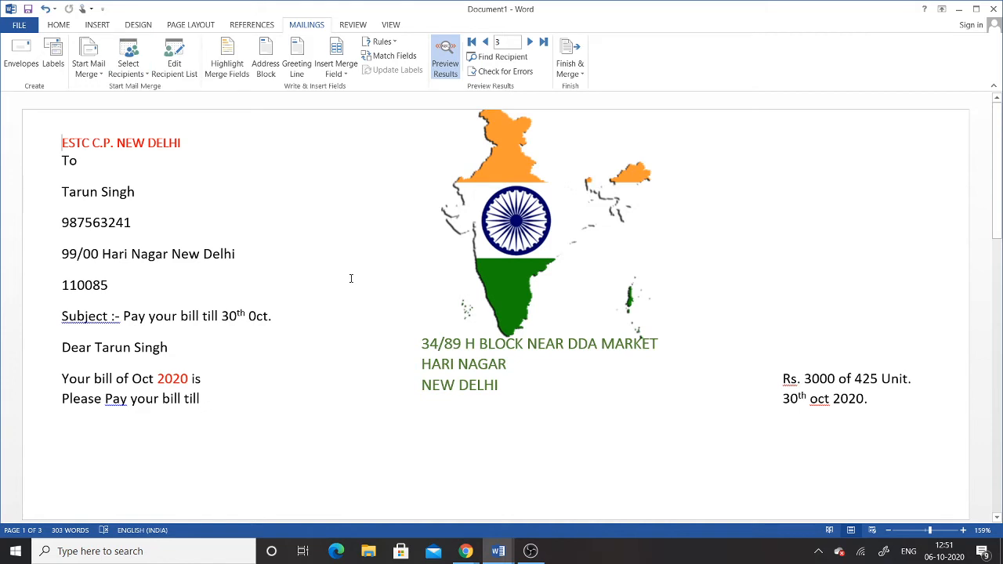
pyautogui.click(88, 67)
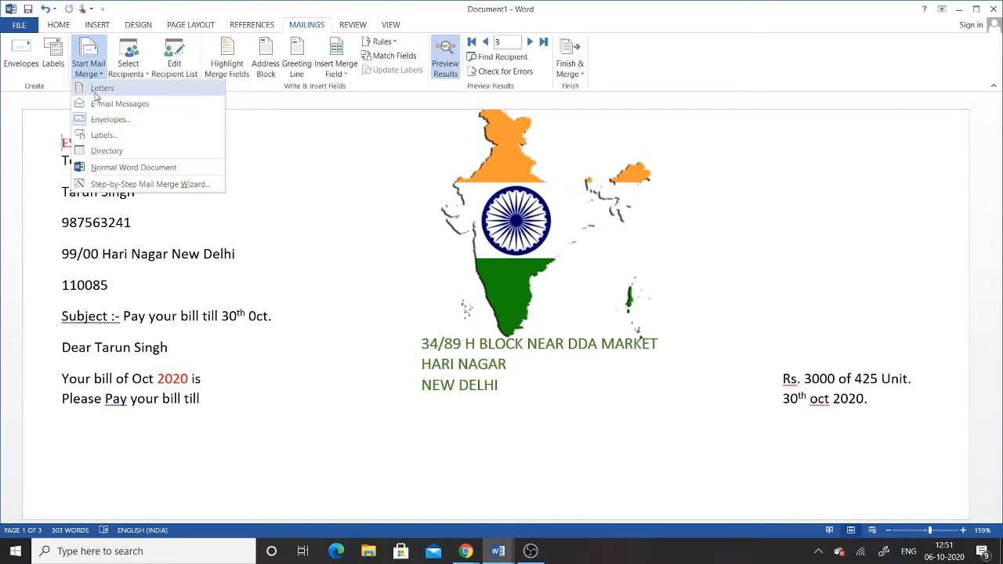
pyautogui.click(94, 122)
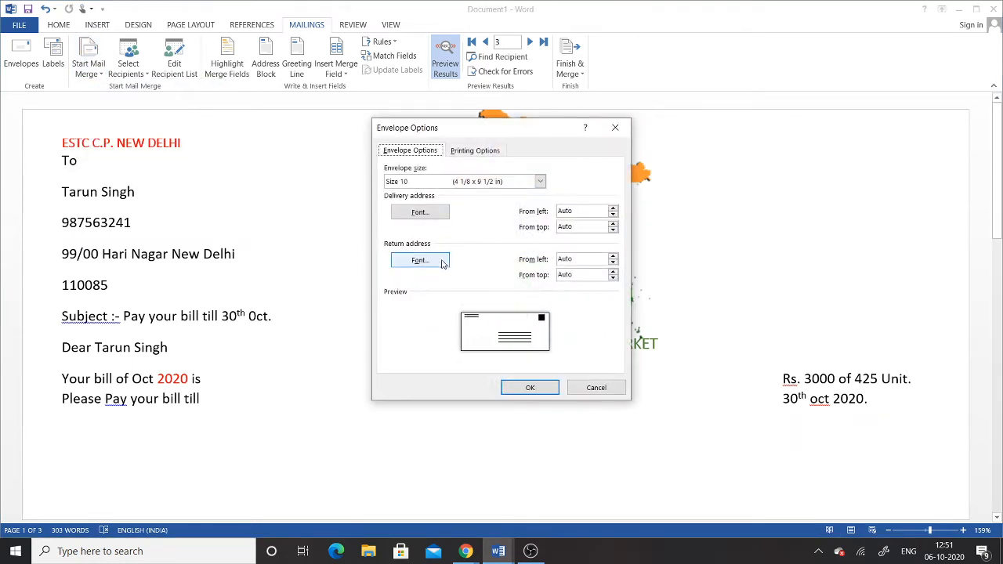
pyautogui.click(594, 383)
# Undo the envelope mail merge conversion to restore the envelope page and letter
pyautogui.scroll(-10, 384, 416)
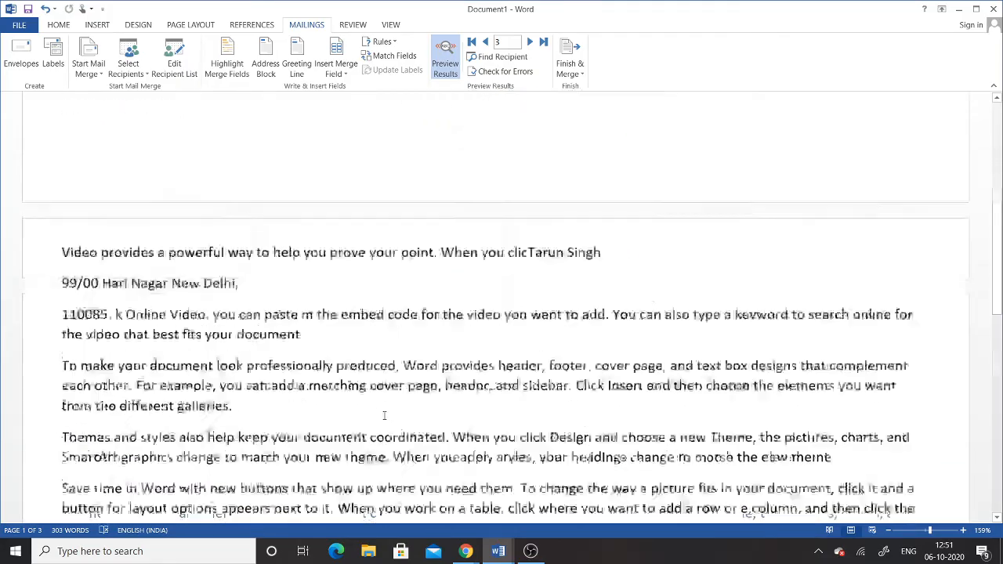
pyautogui.scroll(3, 384, 415)
pyautogui.scroll(8, 384, 416)
pyautogui.scroll(-15, 385, 416)
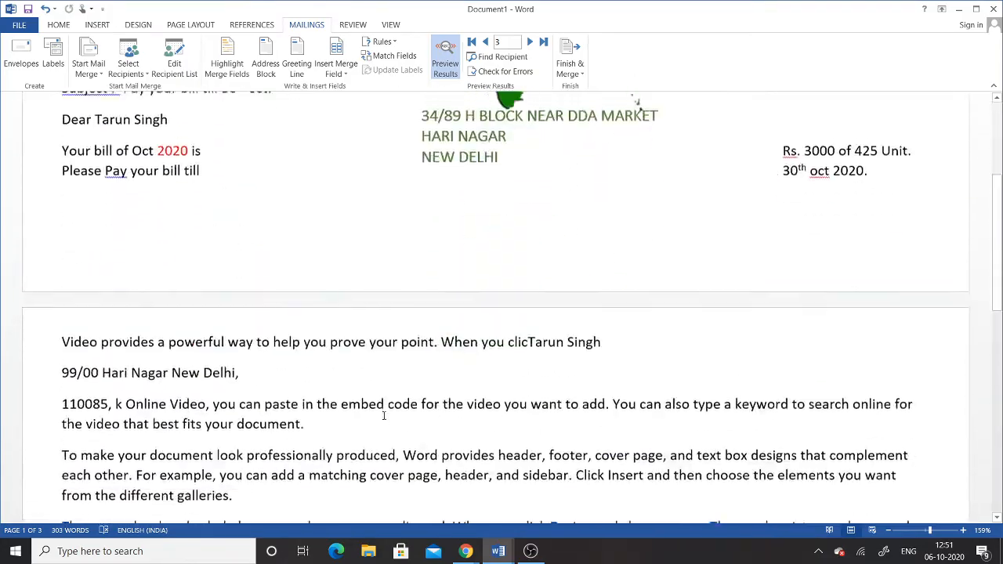
pyautogui.scroll(10, 384, 416)
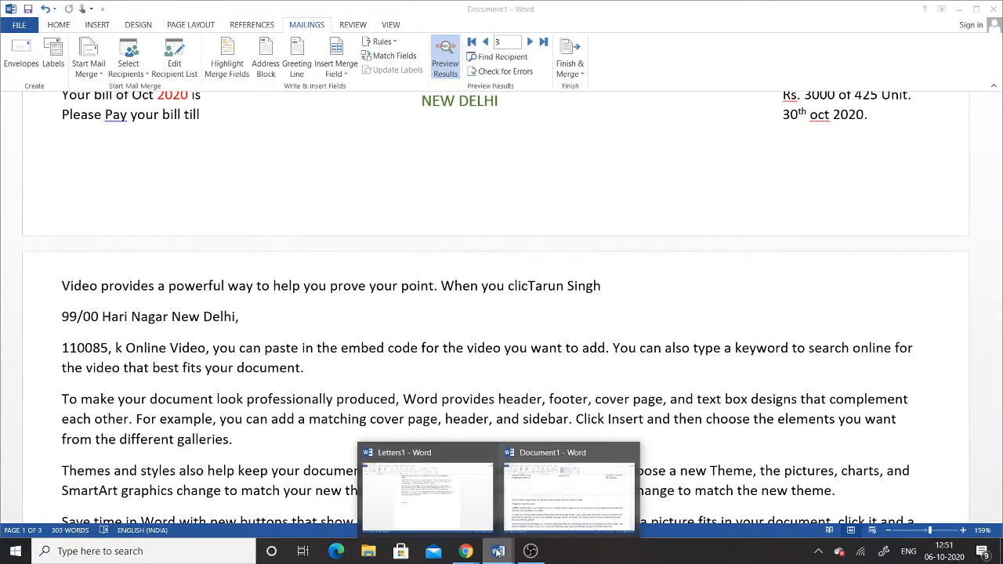
pyautogui.hotkey('ctrl', 'z')
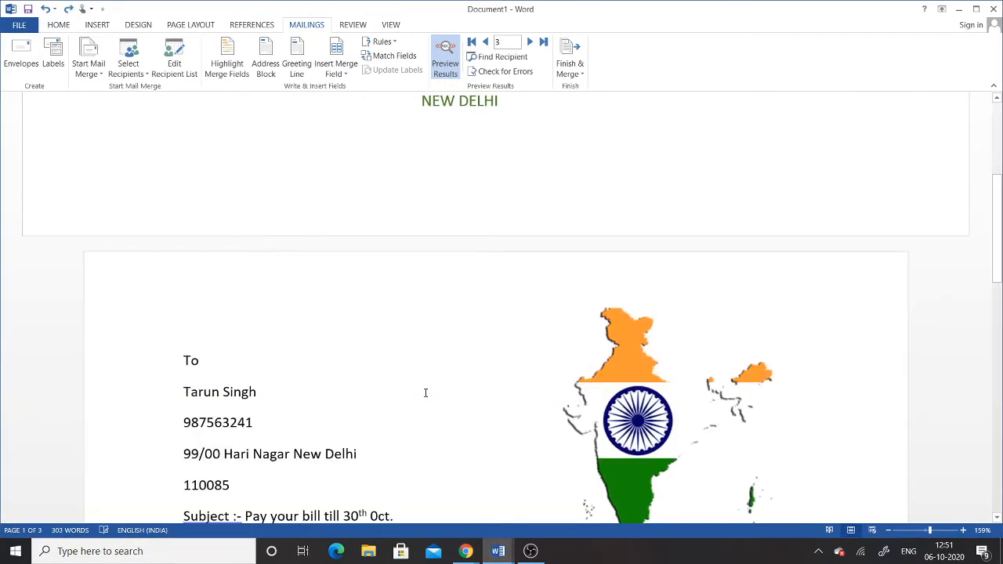
pyautogui.scroll(-1, 426, 393)
pyautogui.hotkey('ctrl', 'y')
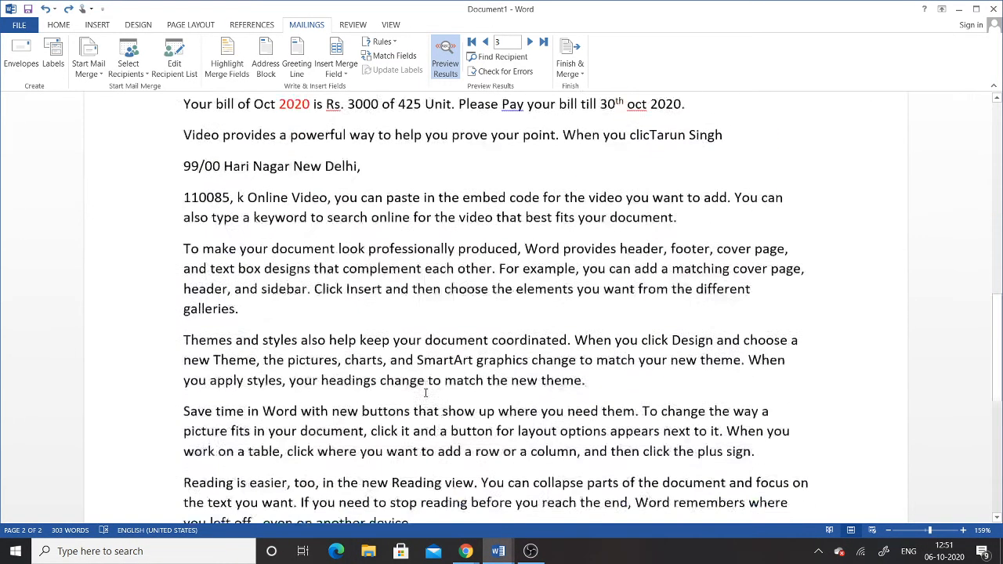
# Zoom out to 110% to view both pages
pyautogui.click(886, 532)
pyautogui.click(886, 532)
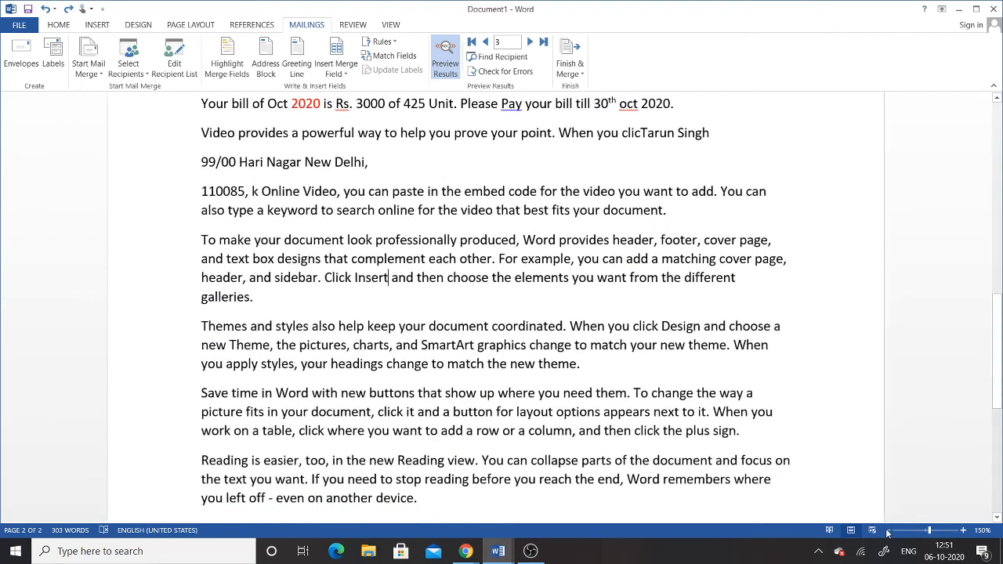
pyautogui.click(887, 532)
pyautogui.click(888, 533)
pyautogui.click(888, 533)
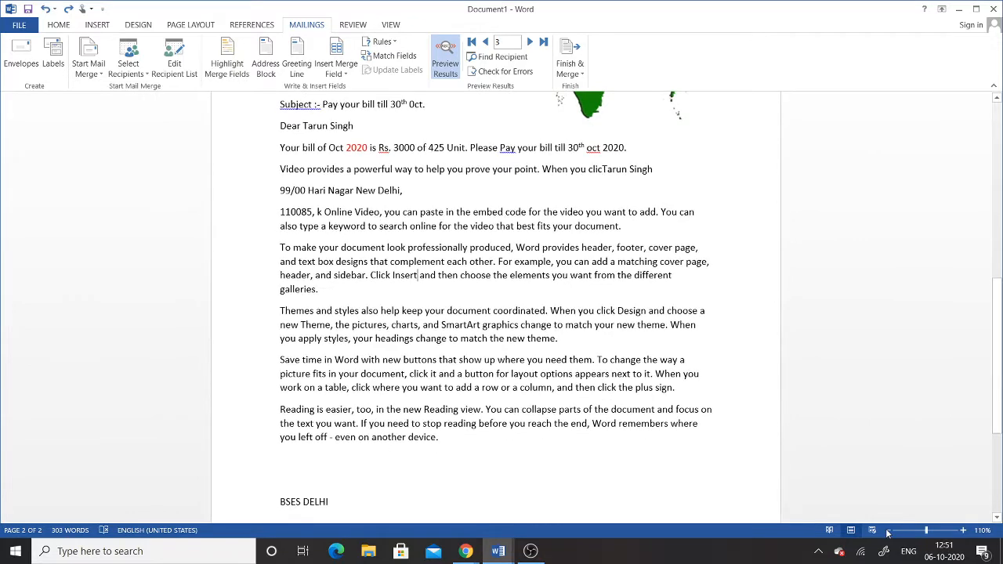
pyautogui.scroll(10, 651, 348)
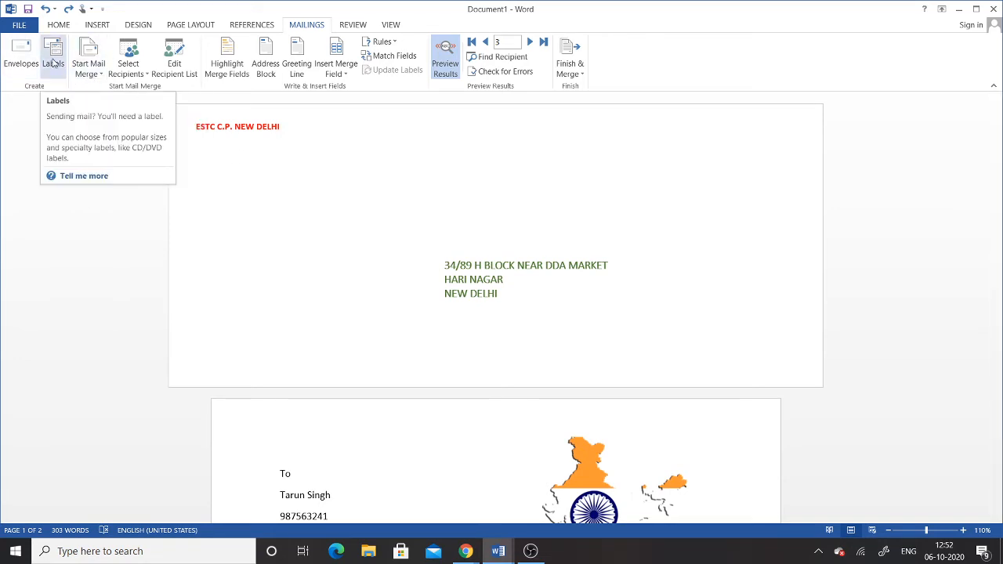
# Cancel the Envelope Options dialog without changes and reopen the mail merge document type list
pyautogui.click(53, 63)
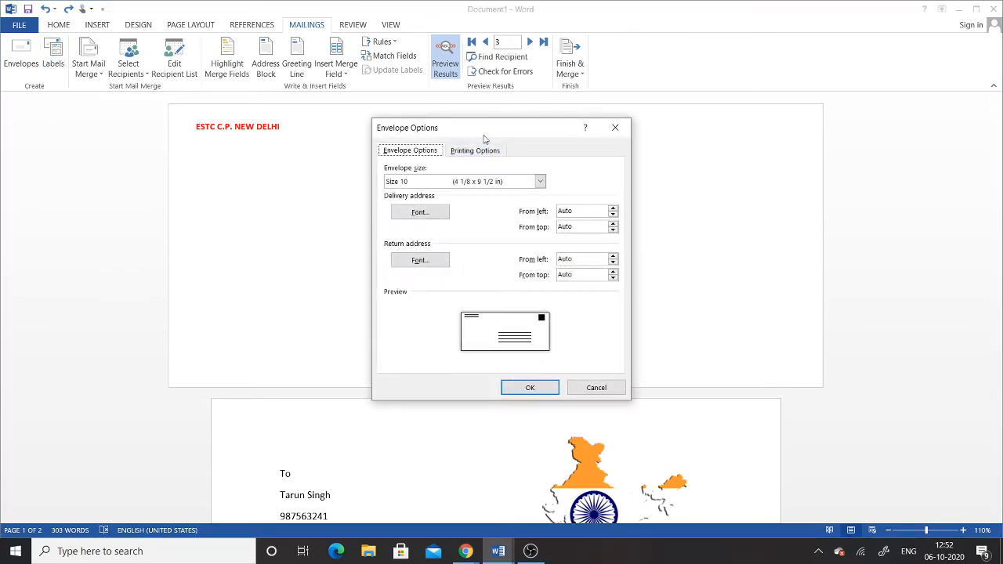
pyautogui.moveTo(491, 135)
pyautogui.mouseDown()
pyautogui.moveTo(463, 146)
pyautogui.moveTo(484, 150)
pyautogui.mouseUp()
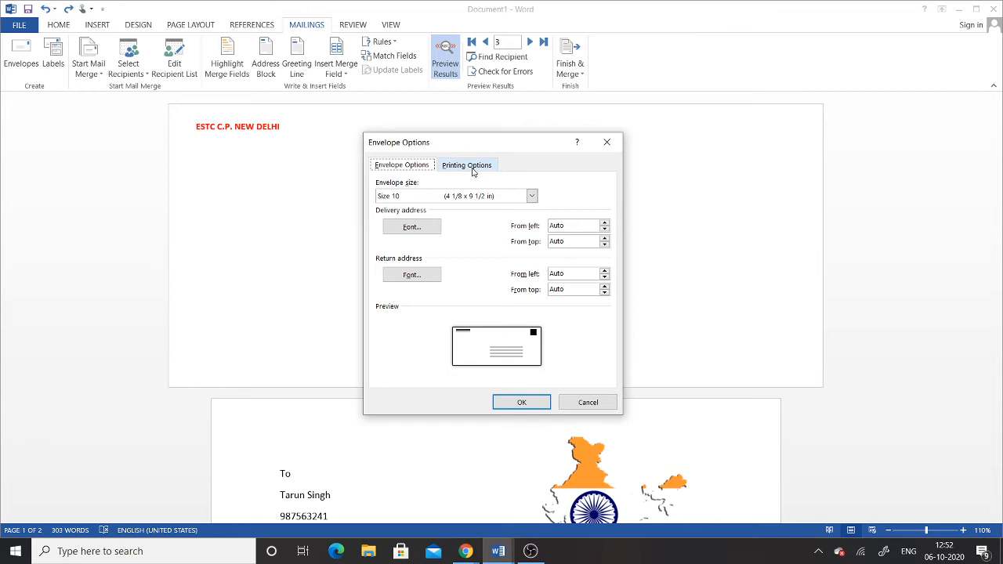
pyautogui.click(588, 403)
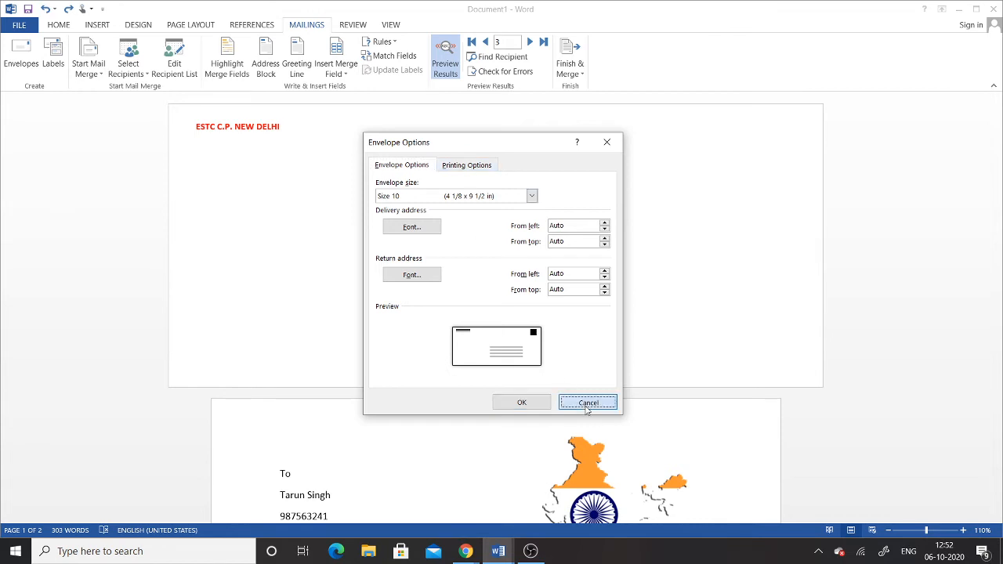
pyautogui.click(90, 71)
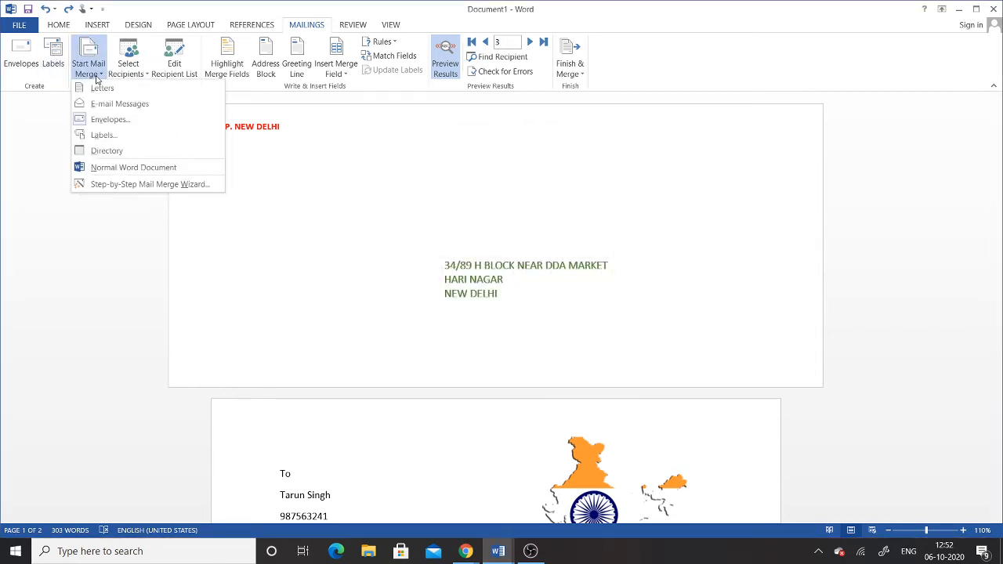
# Create a new blank document, Document2, and open its Mailings label settings
pyautogui.click(240, 147)
pyautogui.click(23, 28)
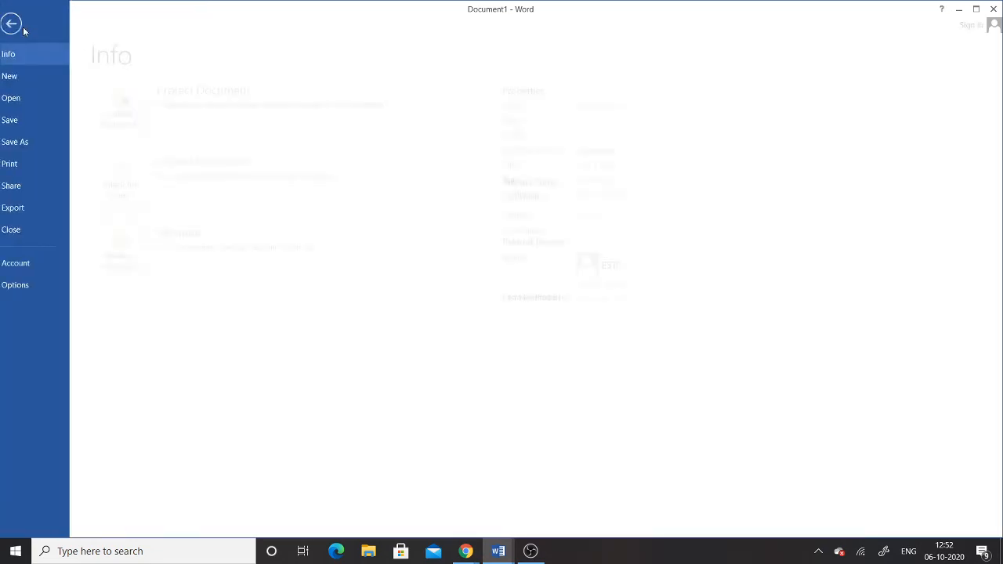
pyautogui.click(23, 75)
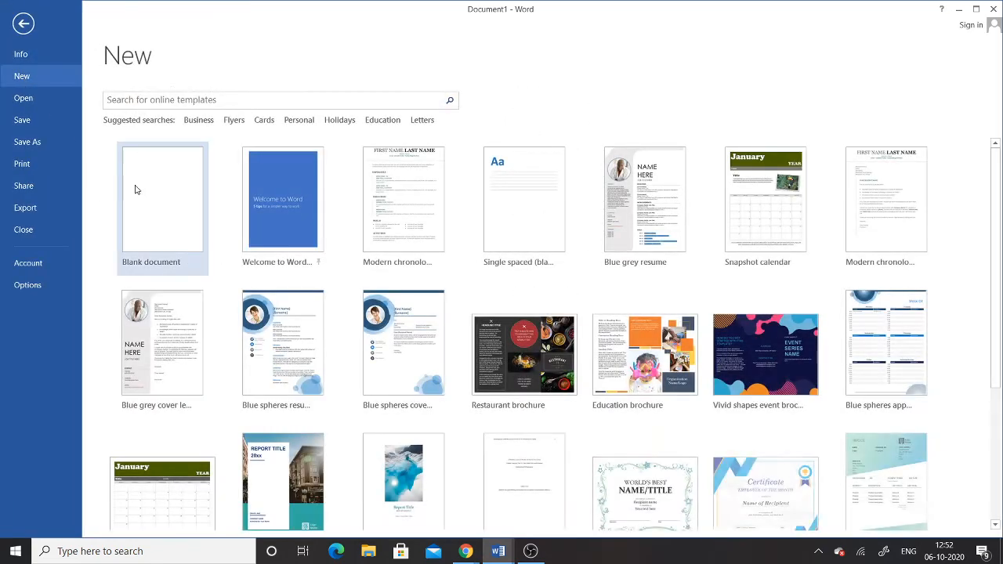
pyautogui.click(157, 202)
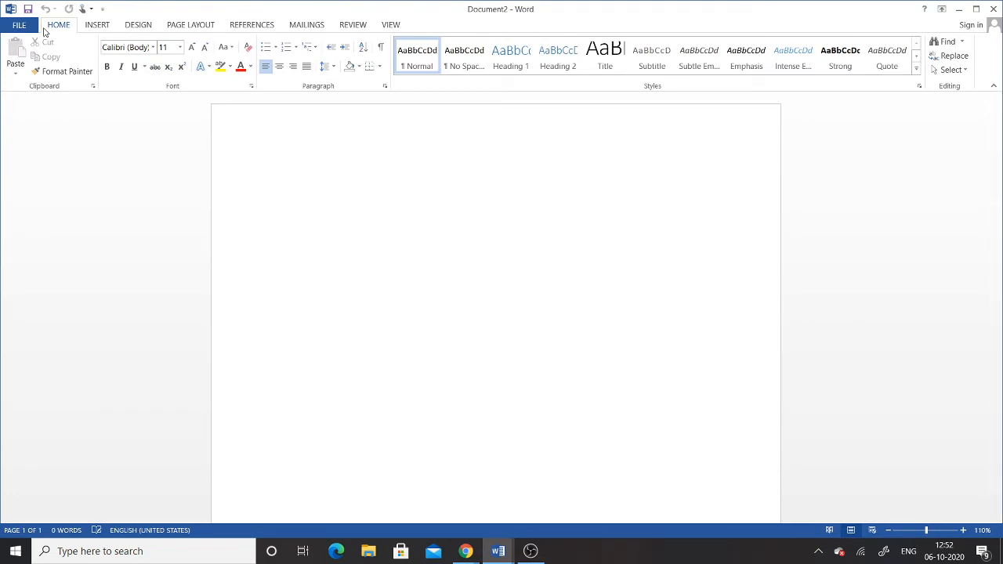
pyautogui.click(296, 26)
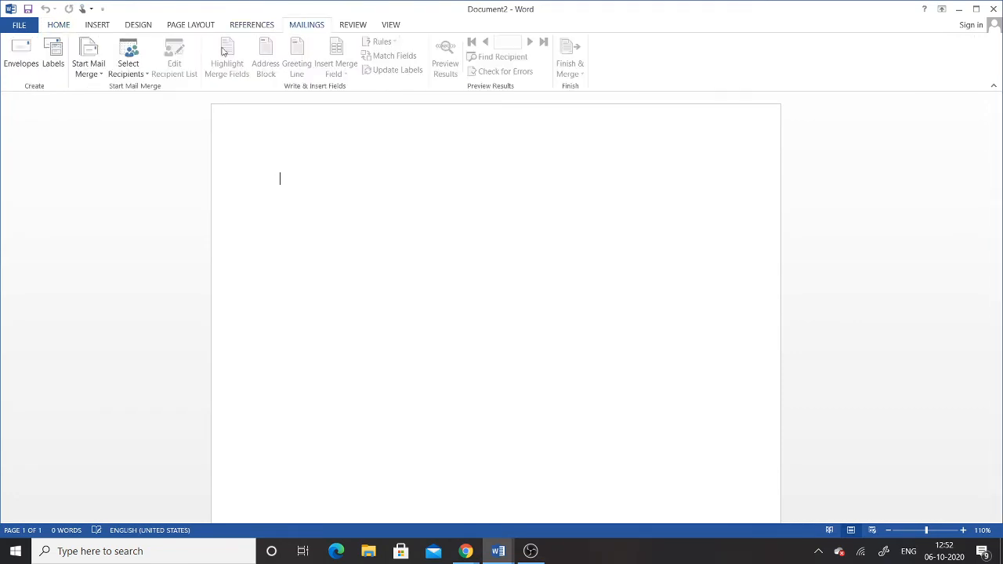
pyautogui.click(53, 55)
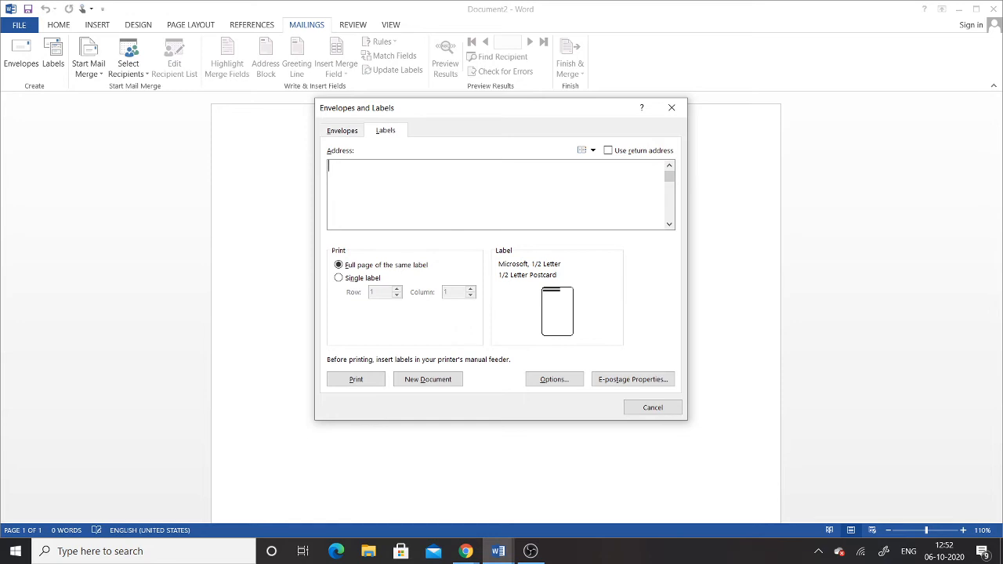
# Enter the label address 'ESTC (ELECTRONIC SERVICE AND TRAINING CENTER) C.P. NEW DELHI' and choose Full page of the same label
pyautogui.write('ESTC (ELCTRONIC')
pyautogui.write('E')
pyautogui.write('  AND')
pyautogui.press('BackSpace')
pyautogui.press('BackSpace')
pyautogui.press('BackSpace')
pyautogui.write('SERVICE AND TRA')
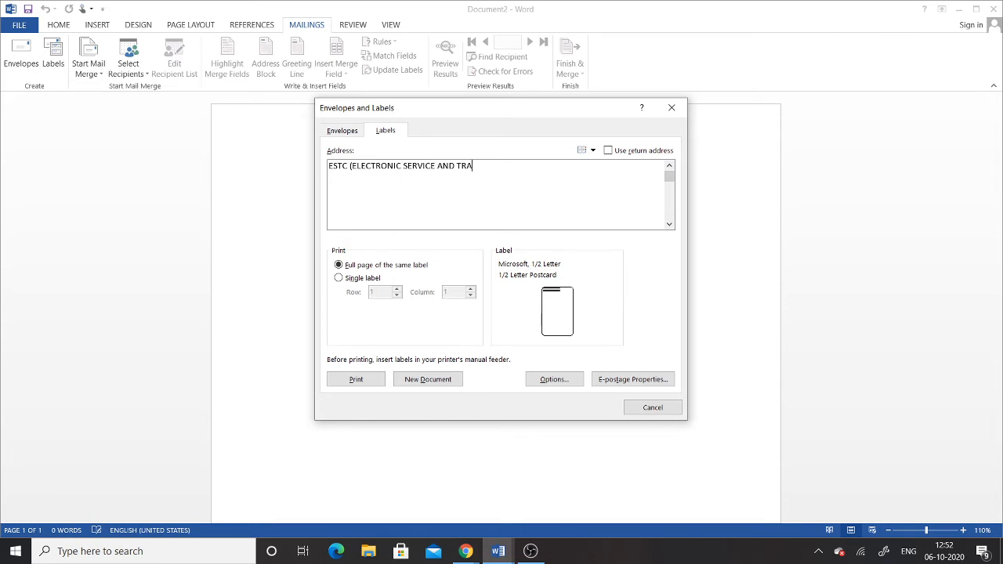
pyautogui.write('INING')
pyautogui.write(' CENTER) ')
pyautogui.write('C.P. NEW')
pyautogui.write(' D')
pyautogui.write('ELHI')
pyautogui.click(340, 280)
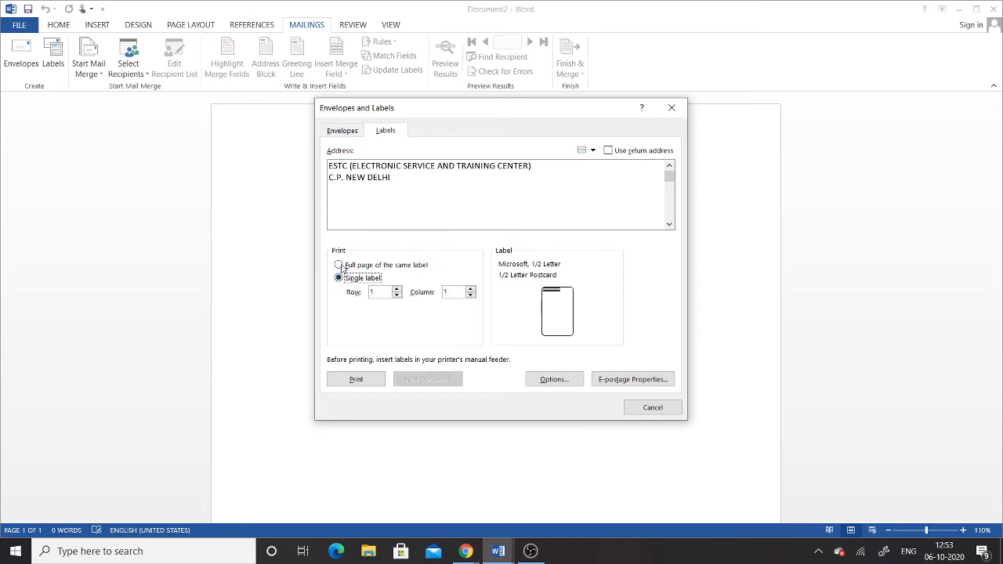
pyautogui.click(340, 266)
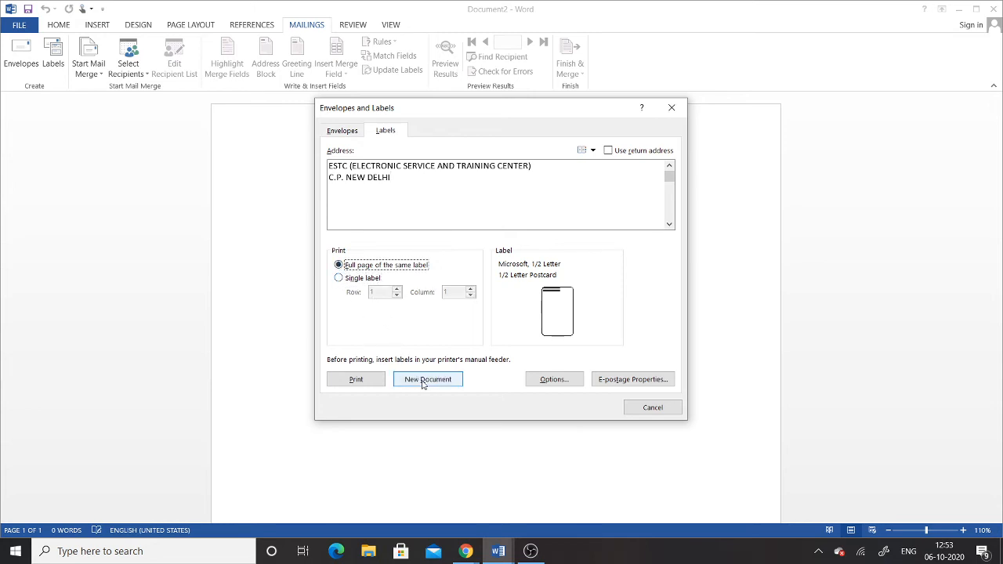
# In Label Options, browse the product number list down to the Microsoft 30 Per Page entries
pyautogui.click(554, 379)
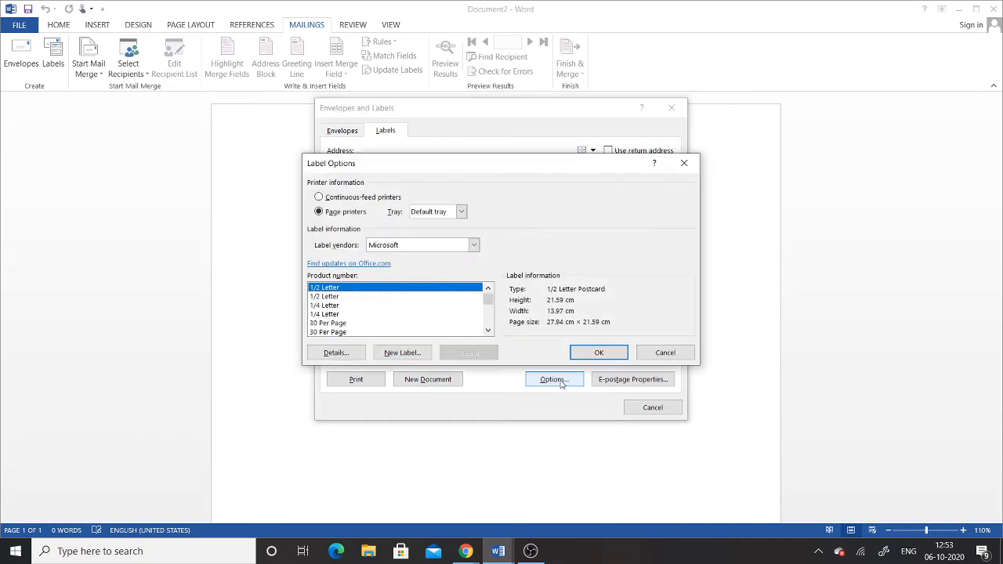
pyautogui.moveTo(538, 131); pyautogui.dragTo(499, 114)
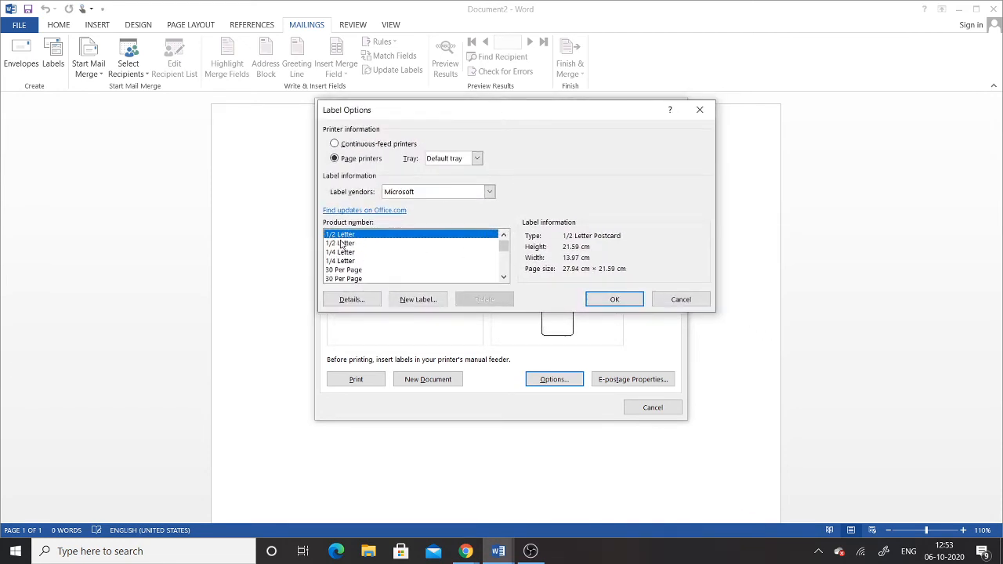
pyautogui.click(508, 279)
pyautogui.click(508, 279)
pyautogui.click(349, 254)
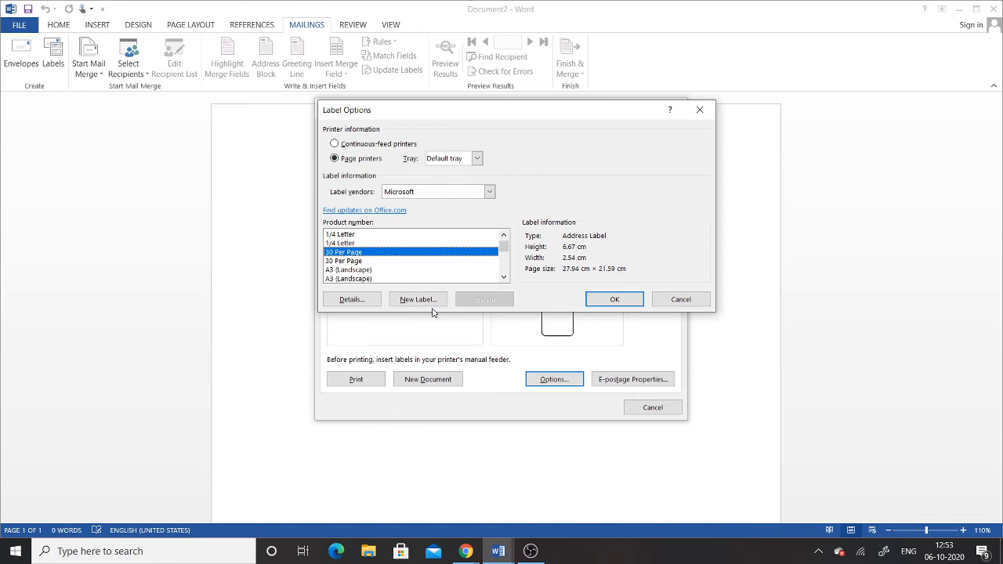
pyautogui.click(504, 278)
pyautogui.click(504, 278)
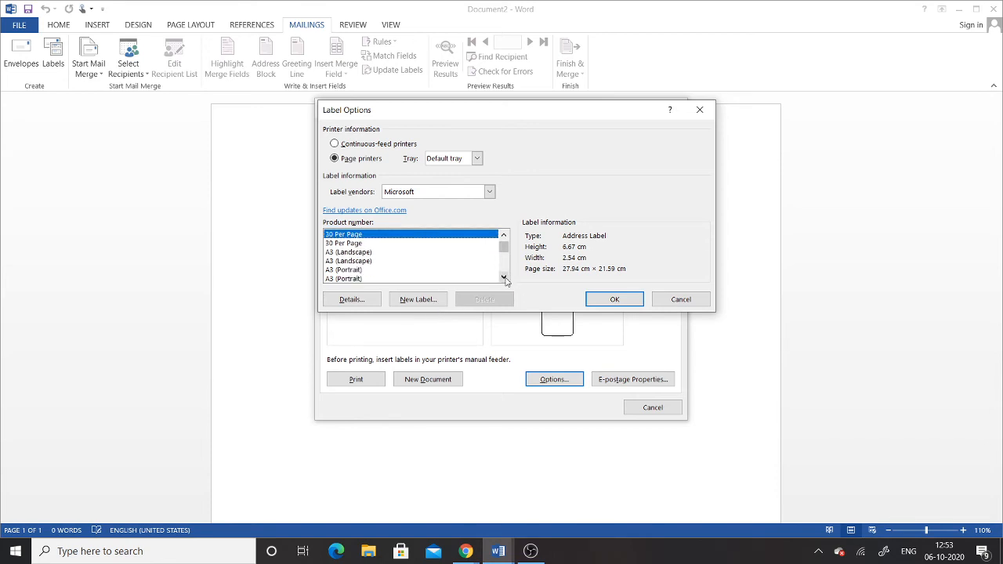
pyautogui.click(504, 277)
pyautogui.click(504, 278)
pyautogui.click(504, 277)
pyautogui.click(504, 278)
pyautogui.click(504, 278)
pyautogui.click(504, 278)
pyautogui.click(504, 278)
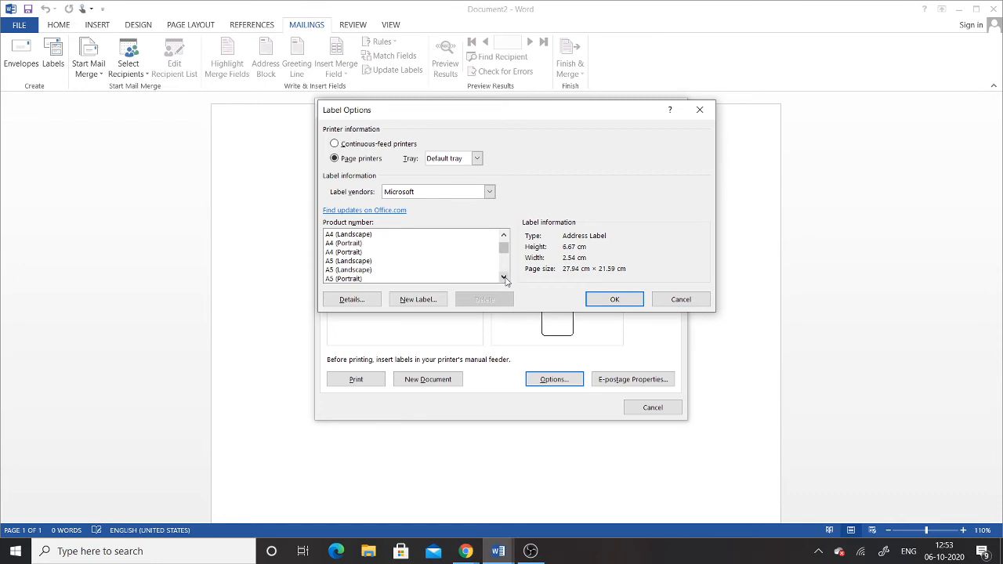
pyautogui.click(504, 277)
pyautogui.click(504, 277)
pyautogui.click(504, 278)
pyautogui.click(504, 278)
pyautogui.click(504, 277)
pyautogui.click(504, 278)
pyautogui.click(504, 277)
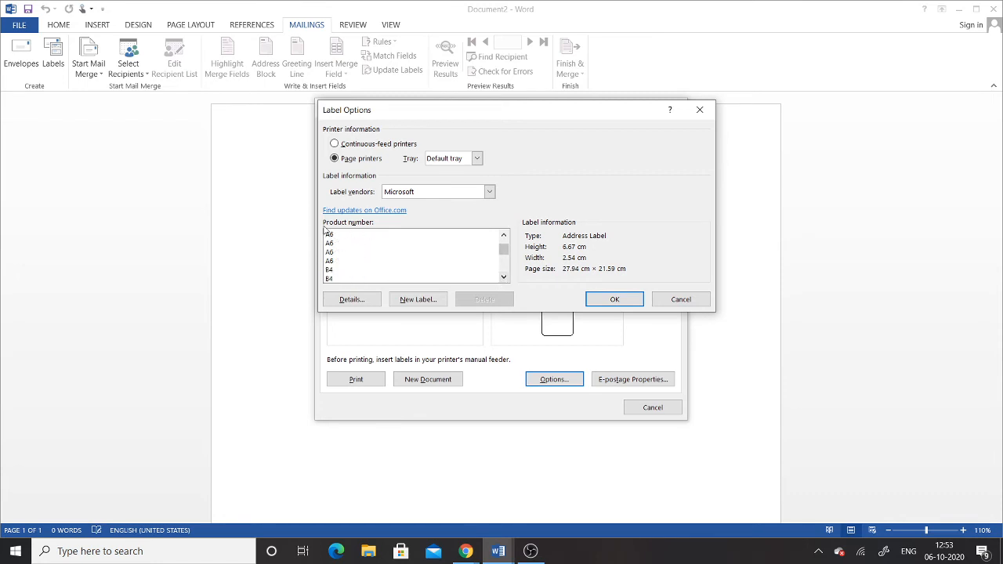
# Compare the two 30 Per Page variants, then choose the first one and confirm
pyautogui.moveTo(505, 251); pyautogui.dragTo(505, 246)
pyautogui.click(443, 269)
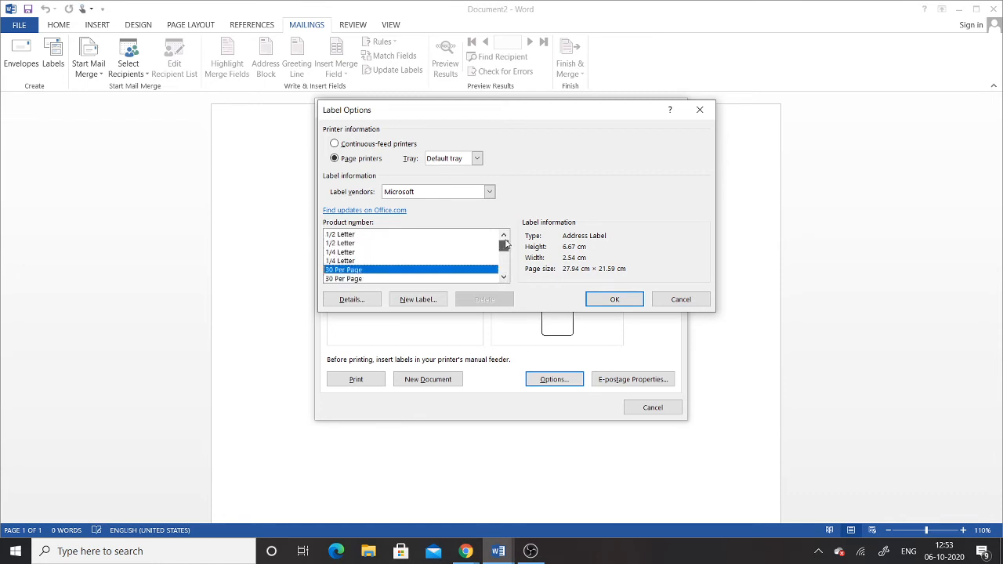
pyautogui.click(341, 281)
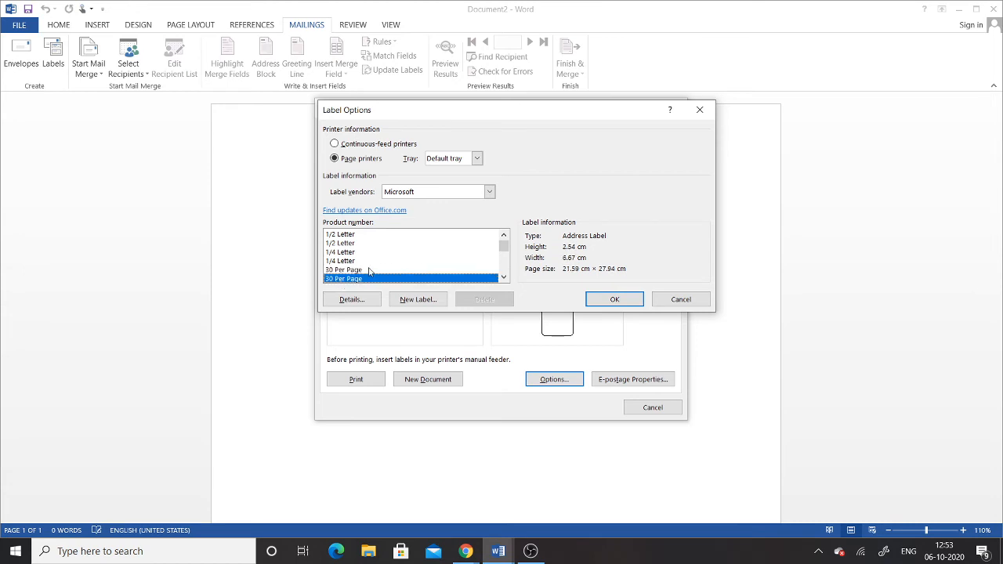
pyautogui.click(353, 271)
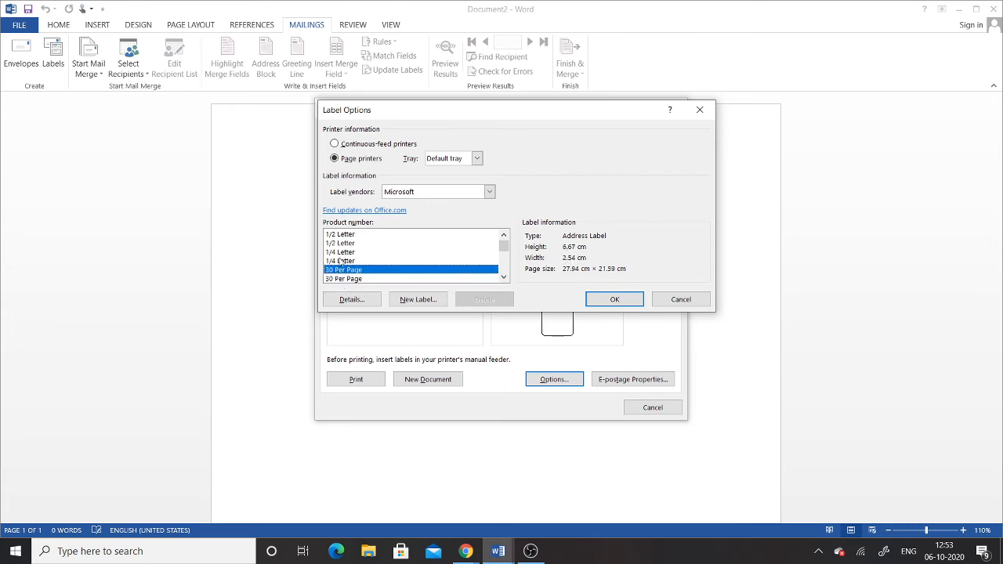
pyautogui.click(347, 281)
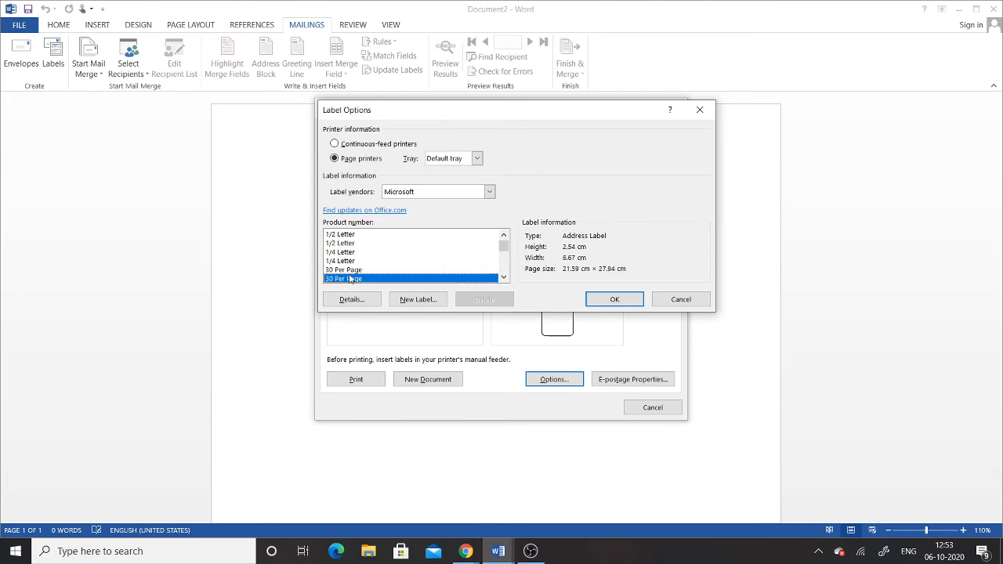
pyautogui.click(354, 271)
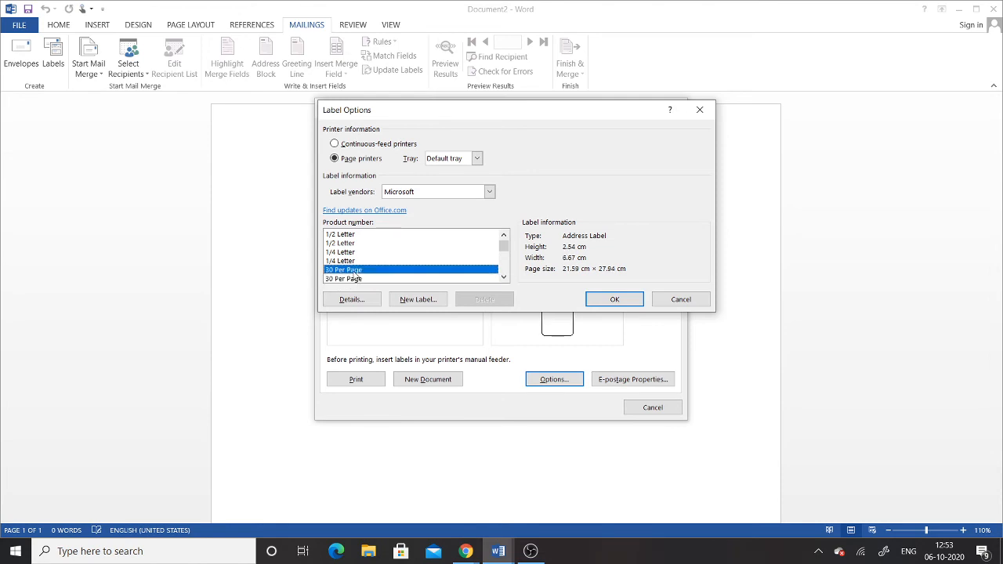
pyautogui.click(623, 302)
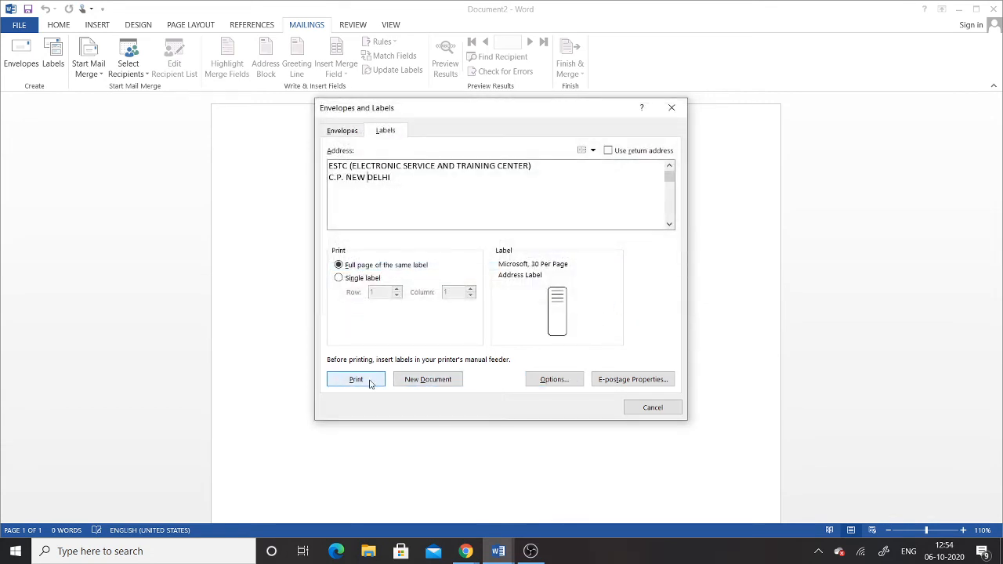
# Generate the Labels3 document of ESTC labels, review the sheet, and reopen Envelopes and Labels from Mailings
pyautogui.click(437, 381)
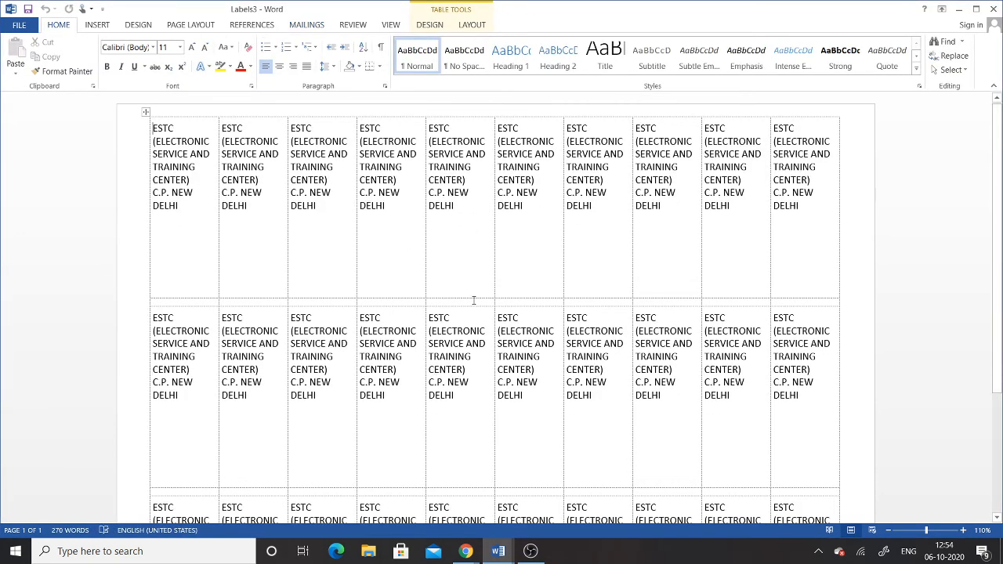
pyautogui.scroll(-3, 484, 350)
pyautogui.scroll(3, 486, 352)
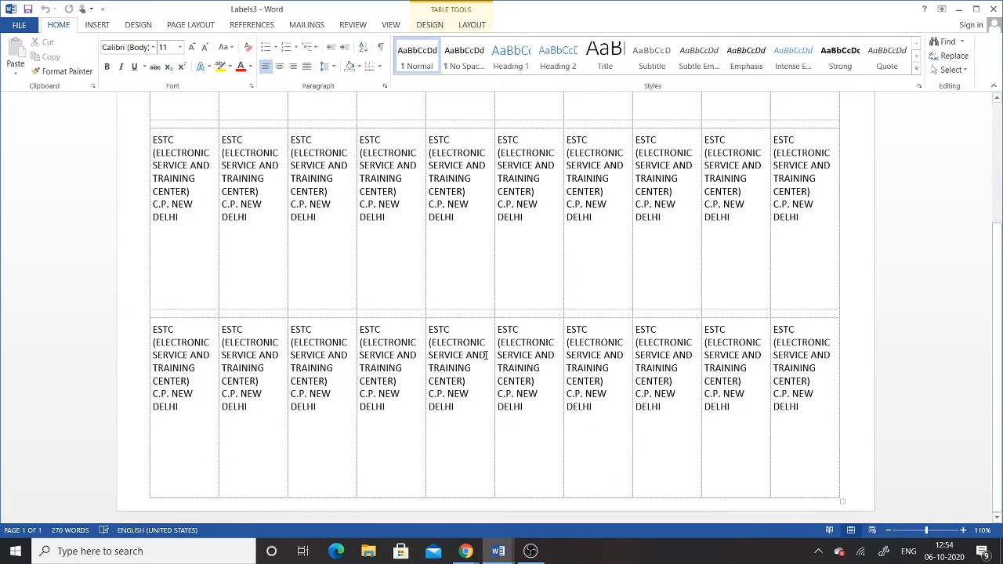
pyautogui.scroll(-1, 486, 355)
pyautogui.scroll(1, 486, 356)
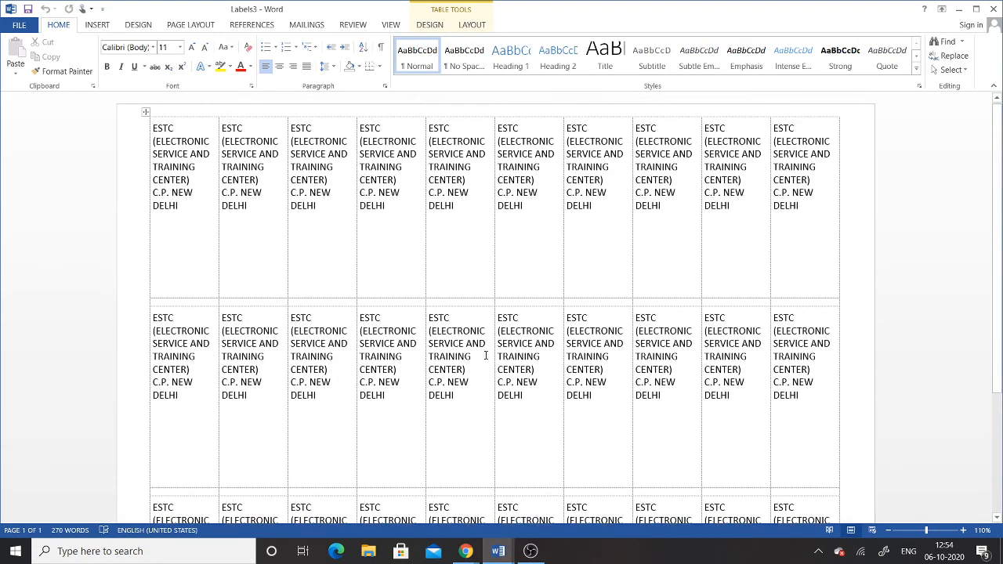
pyautogui.click(317, 24)
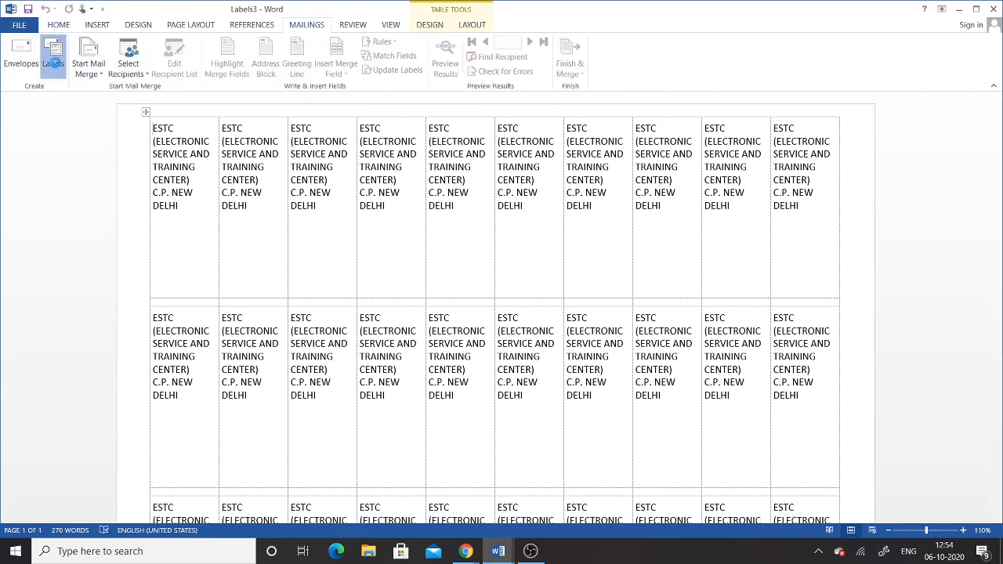
pyautogui.click(54, 57)
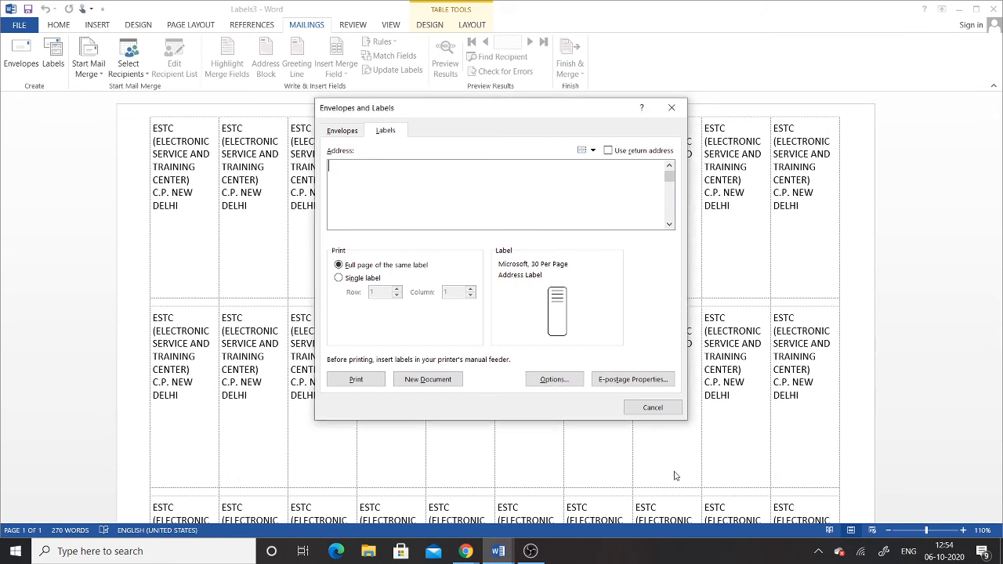
# Reload the first label's address into Labels and fix the opening bracket before ELECTRONIC
pyautogui.click(652, 407)
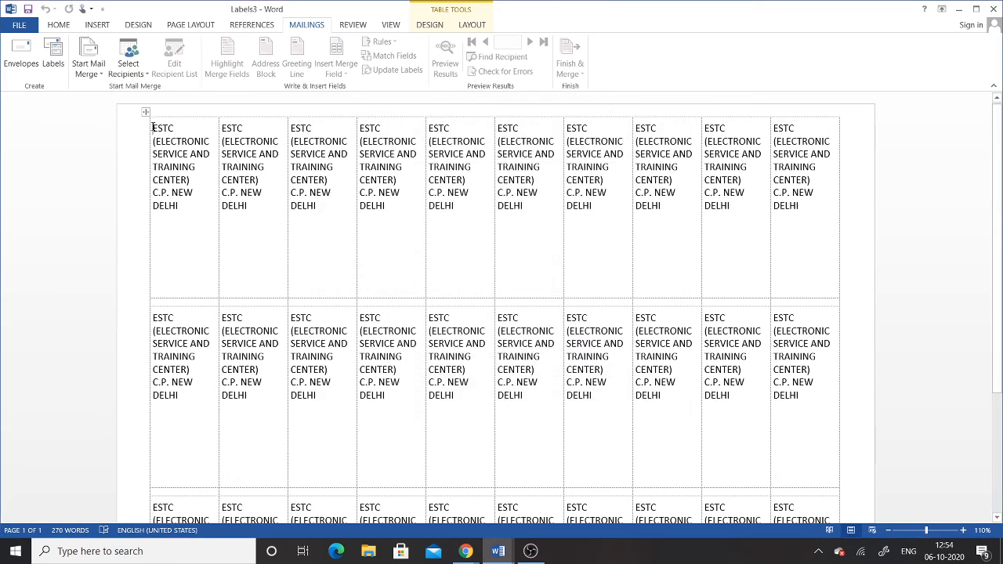
pyautogui.moveTo(153, 128); pyautogui.dragTo(179, 207)
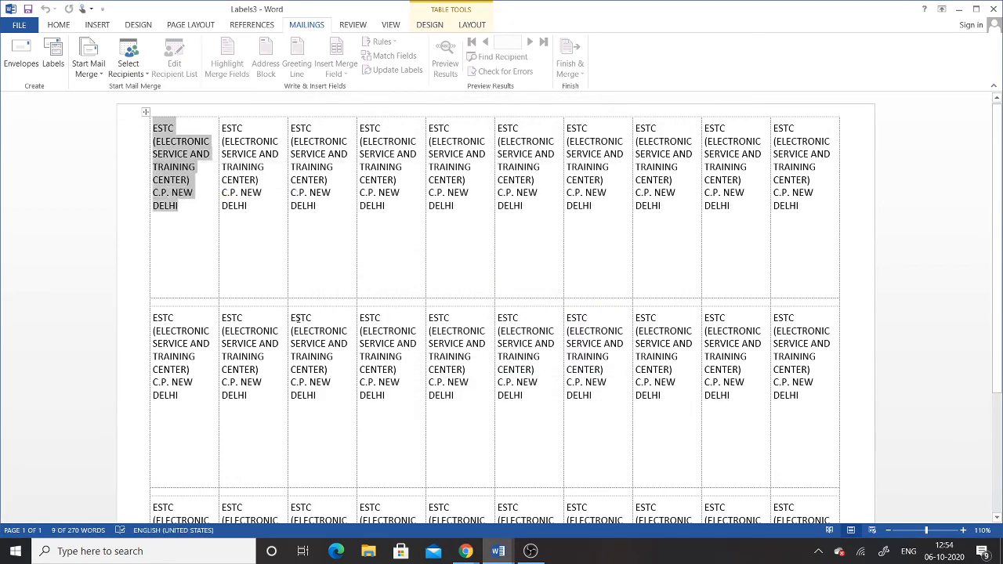
pyautogui.click(53, 55)
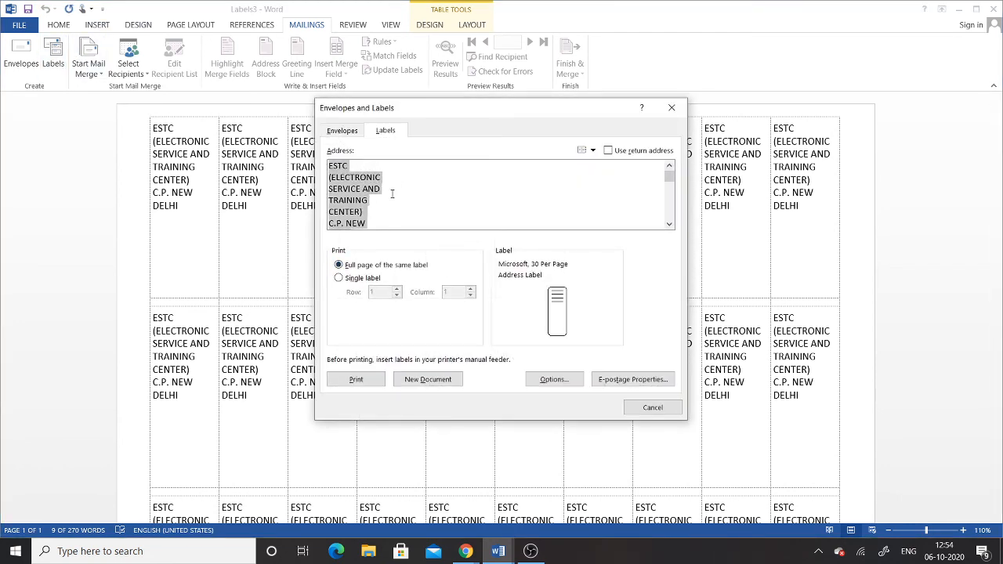
pyautogui.click(365, 167)
pyautogui.press('Delete')
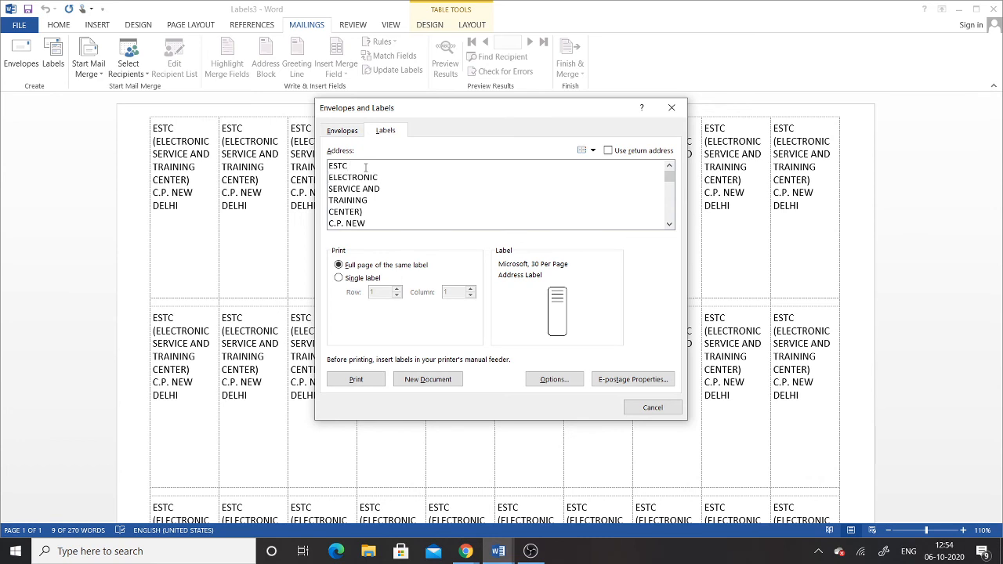
pyautogui.write('(')
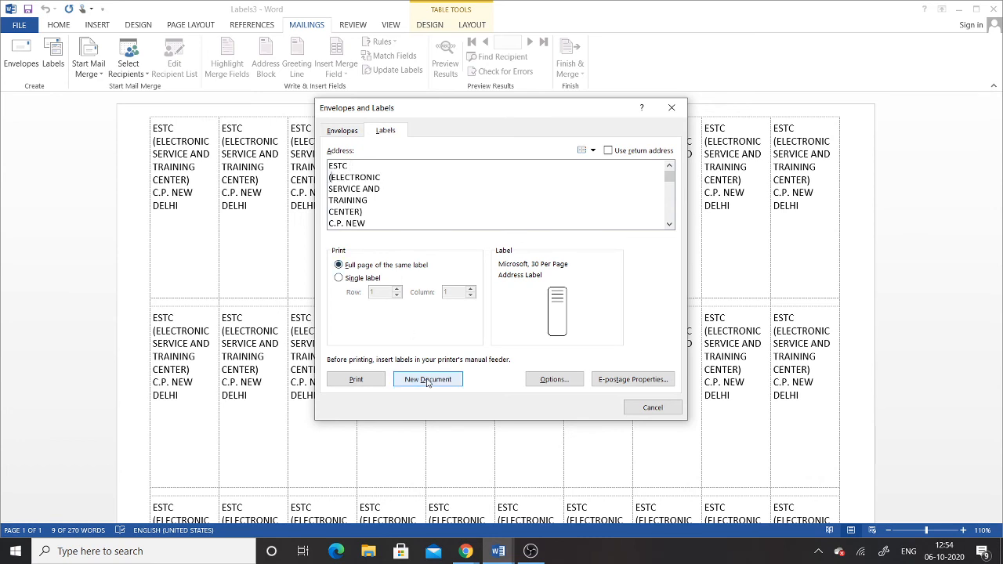
# Apply the 6.67 cm × 2.54 cm Microsoft 30 Per Page label and create new document Labels4
pyautogui.click(569, 383)
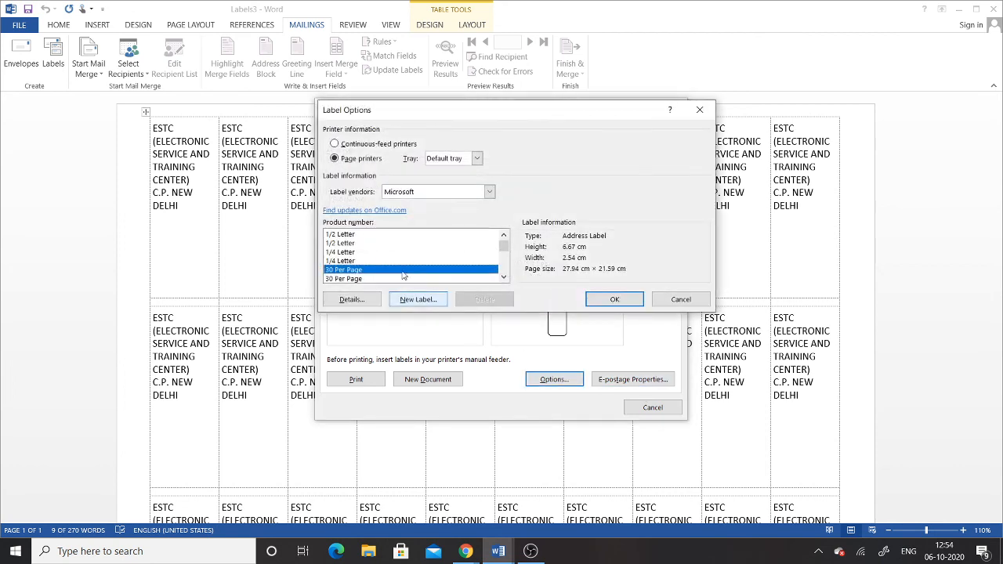
pyautogui.click(615, 300)
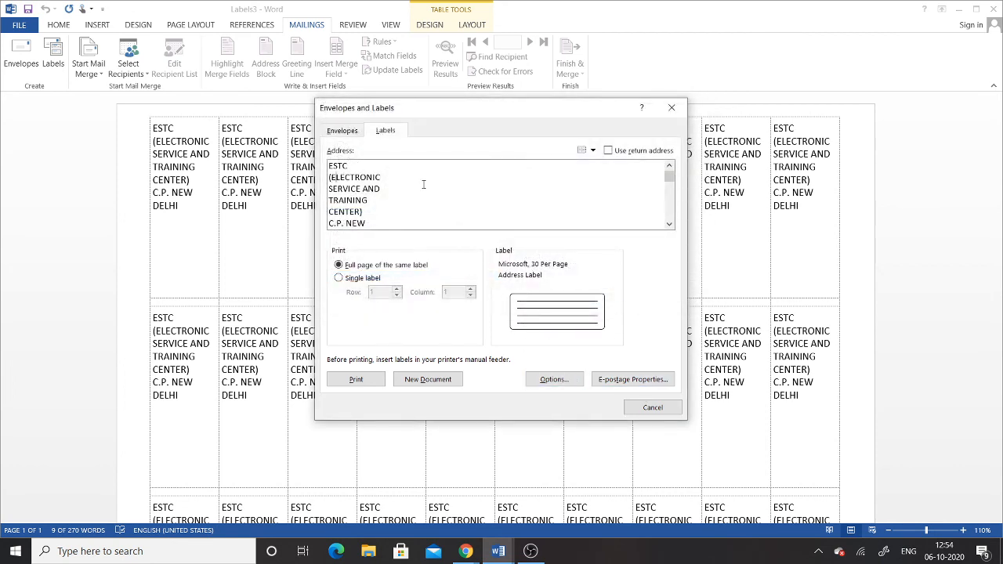
pyautogui.doubleClick(357, 177)
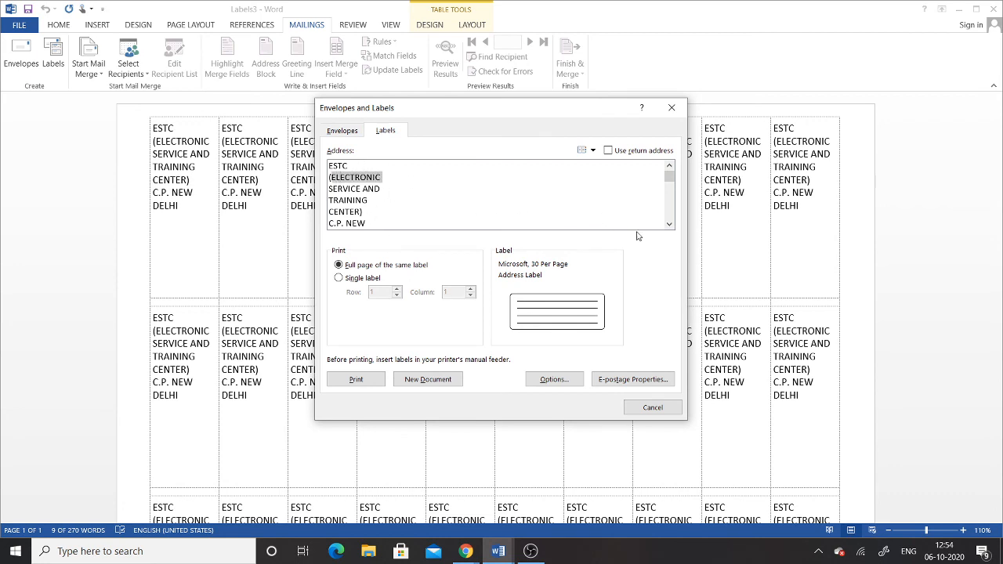
pyautogui.scroll(-2, 669, 225)
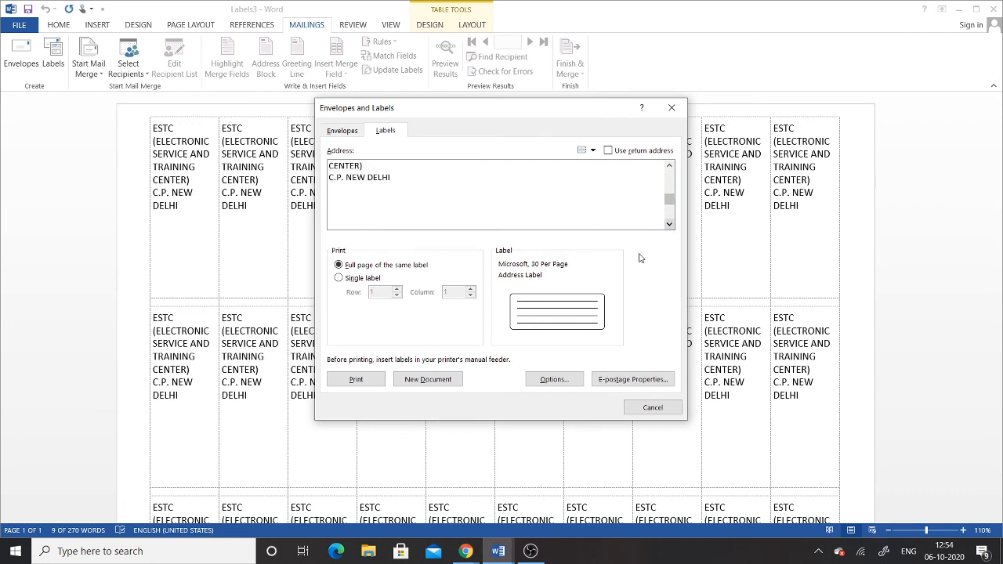
pyautogui.click(404, 374)
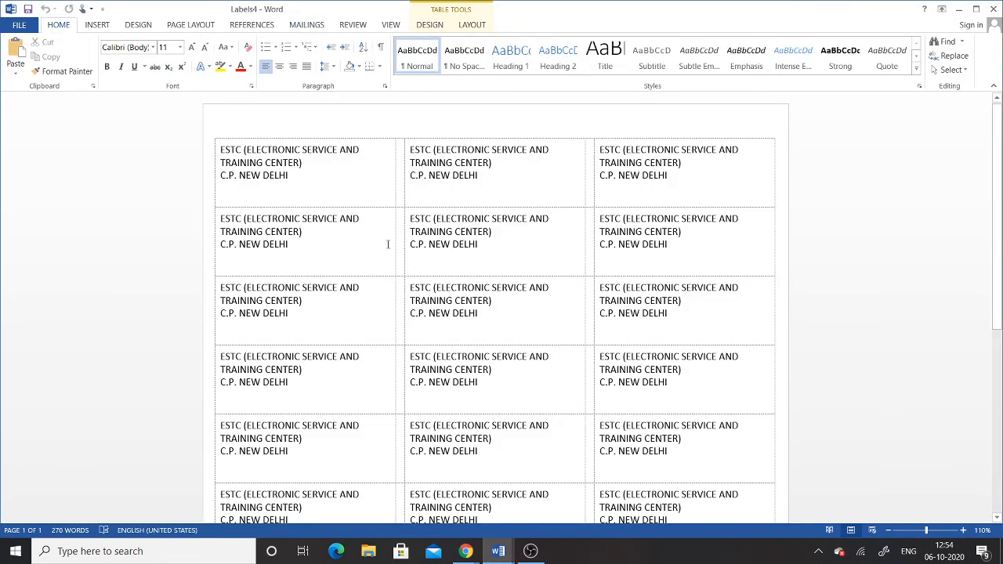
# Review the Labels4 sheet of three label columns and bring up the Mailings ribbon
pyautogui.scroll(-8, 578, 381)
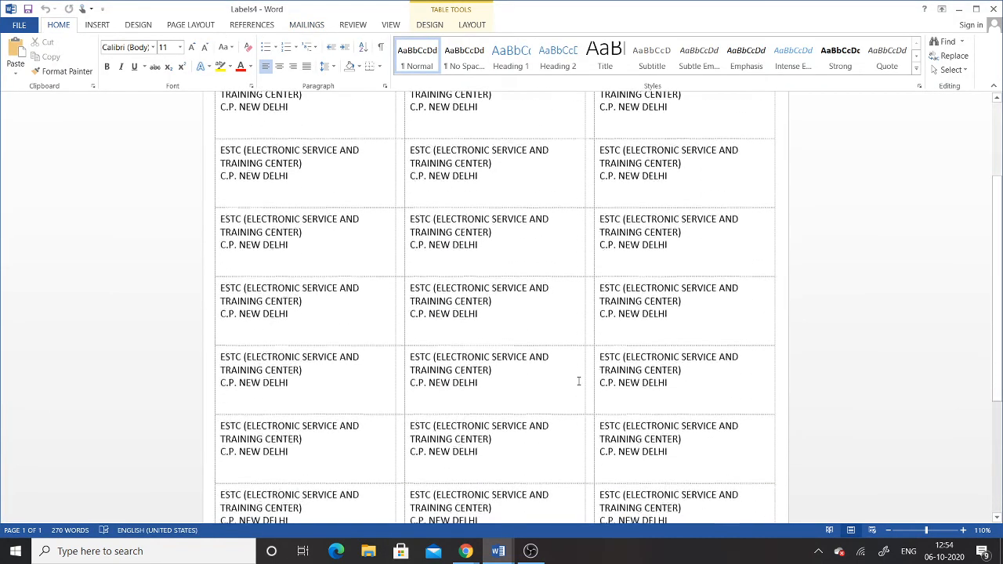
pyautogui.scroll(8, 579, 382)
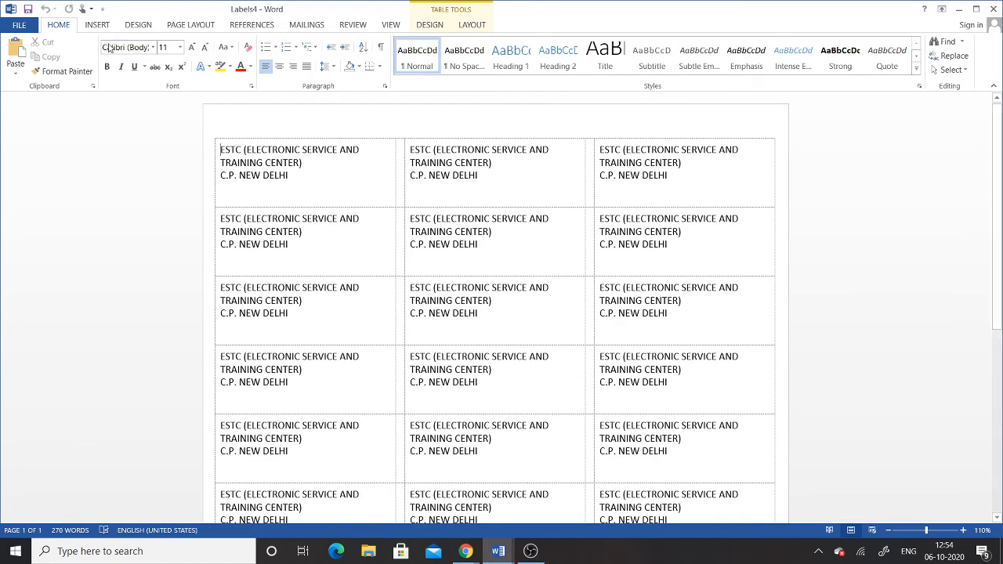
pyautogui.click(310, 25)
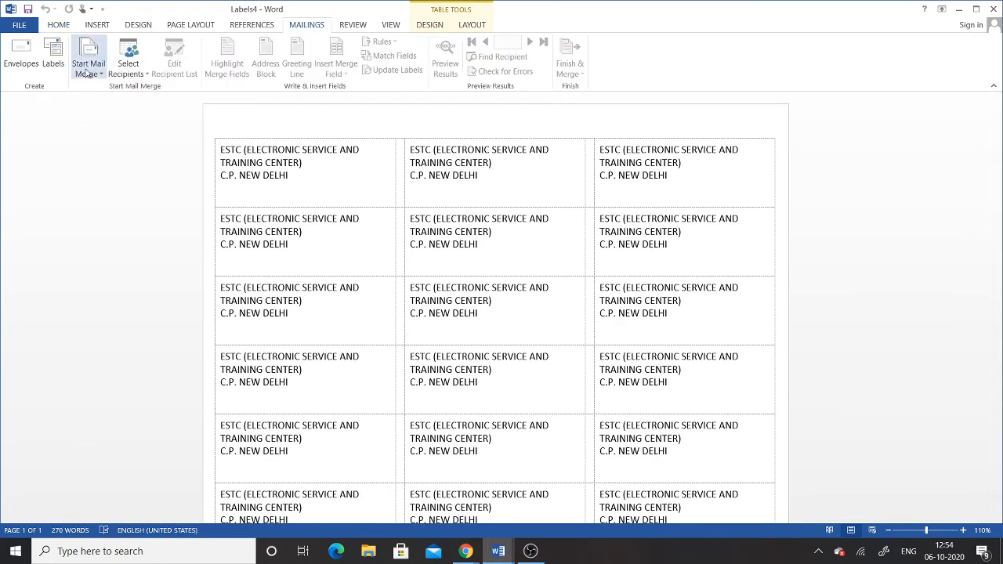